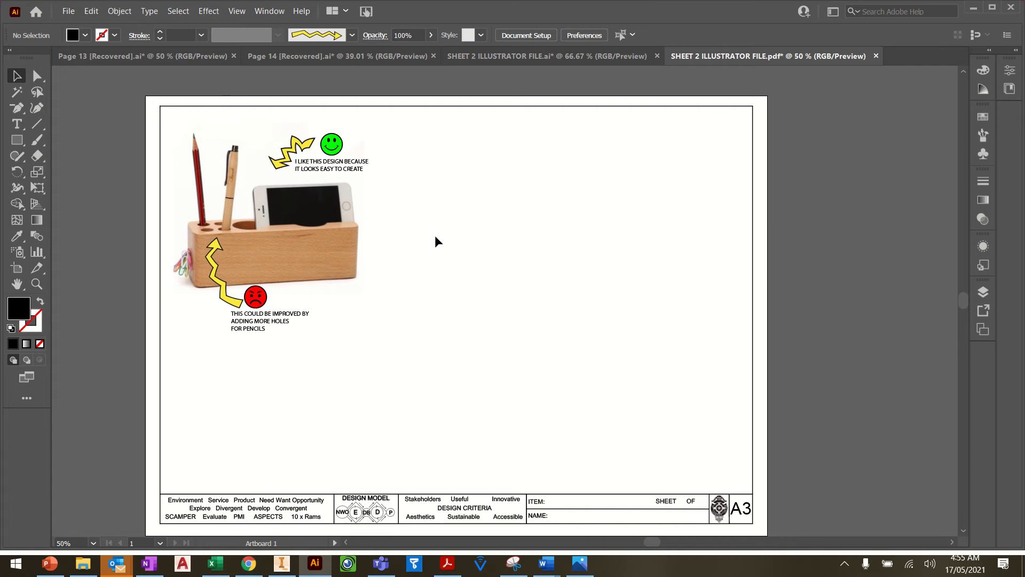
- Look over the whole A3 sheet, examining the annotated desk tidy example and the title block
{"action": "key", "text": "ctrl+minus"}
{"action": "key", "text": "ctrl+minus"}
{"action": "key", "text": "ctrl+minus"}
{"action": "key", "text": "ctrl+minus"}
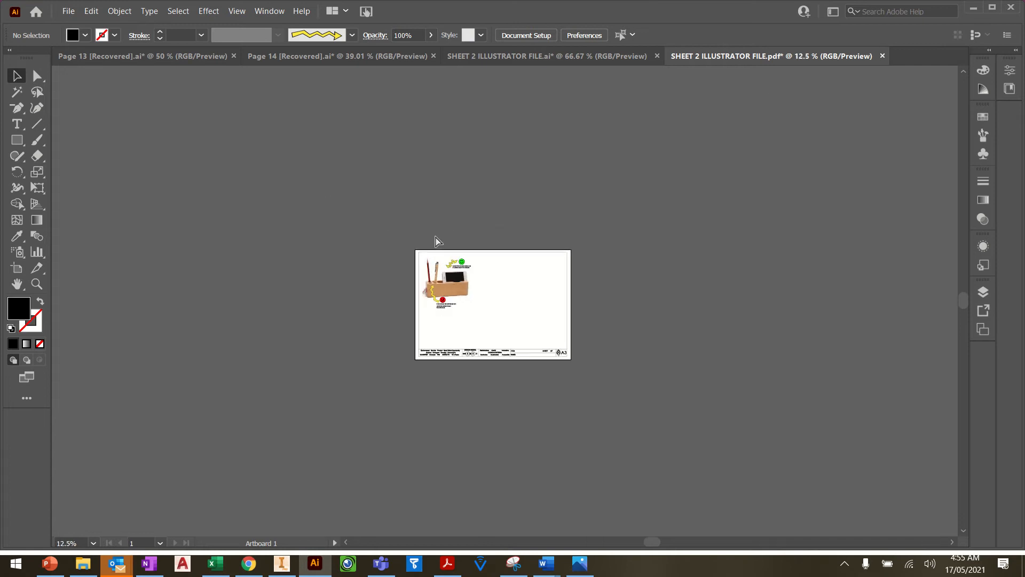
{"action": "key", "text": "ctrl+plus"}
{"action": "key", "text": "ctrl+plus"}
{"action": "key", "text": "ctrl+plus"}
{"action": "key", "text": "ctrl+plus"}
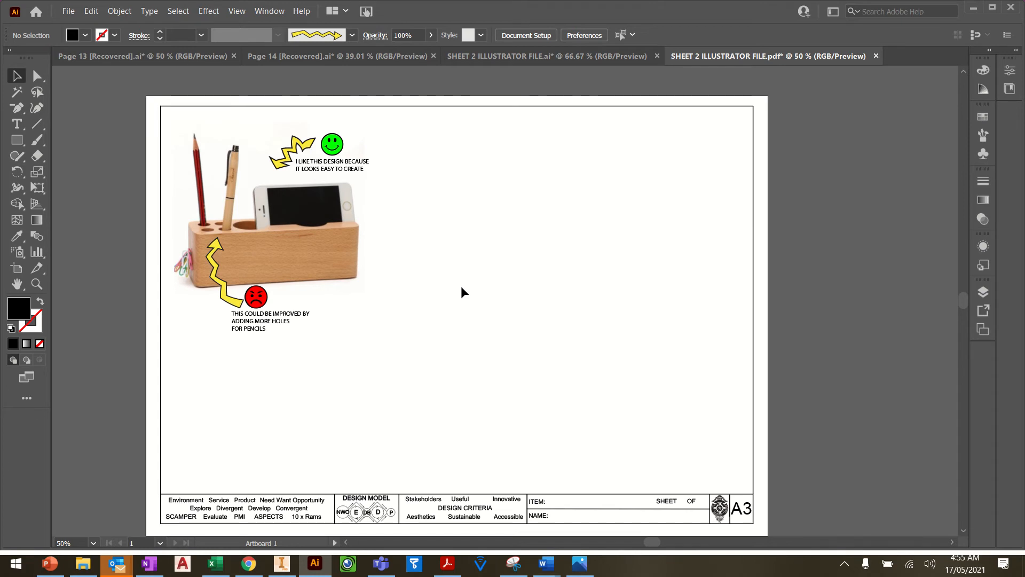
{"action": "scroll", "coordinate": [402, 240], "scroll_direction": "up", "scroll_amount": 1}
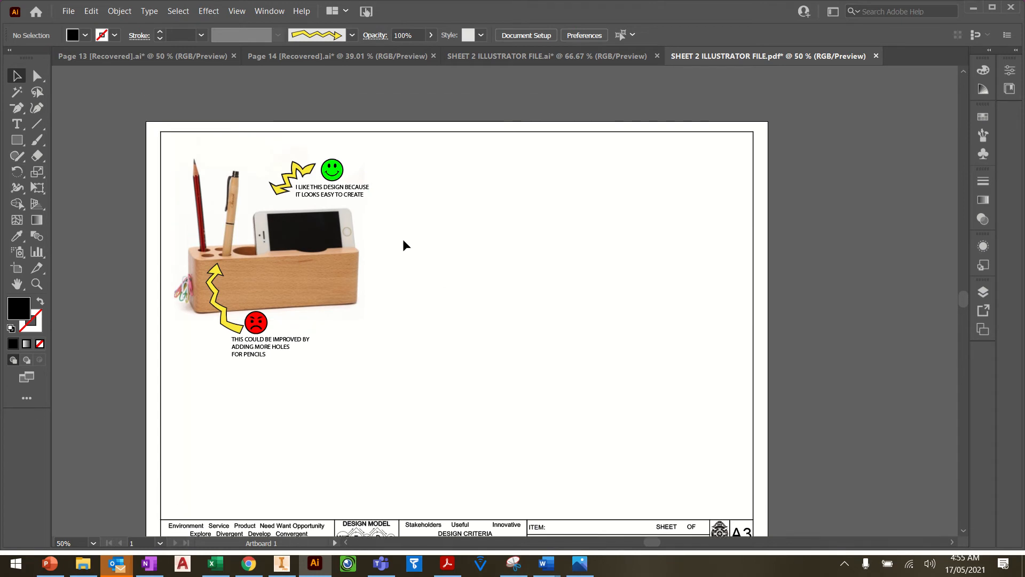
{"action": "scroll", "coordinate": [402, 243], "scroll_direction": "down", "scroll_amount": 2}
{"action": "scroll", "coordinate": [416, 263], "scroll_direction": "up", "scroll_amount": 1}
{"action": "scroll", "coordinate": [421, 270], "scroll_direction": "down", "scroll_amount": 2}
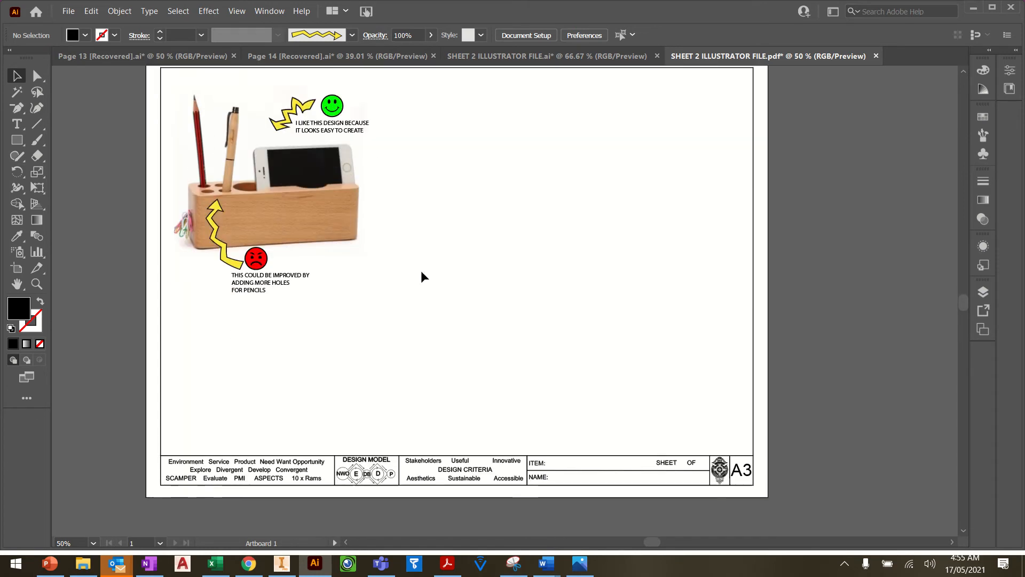
{"action": "scroll", "coordinate": [421, 270], "scroll_direction": "up", "scroll_amount": 3}
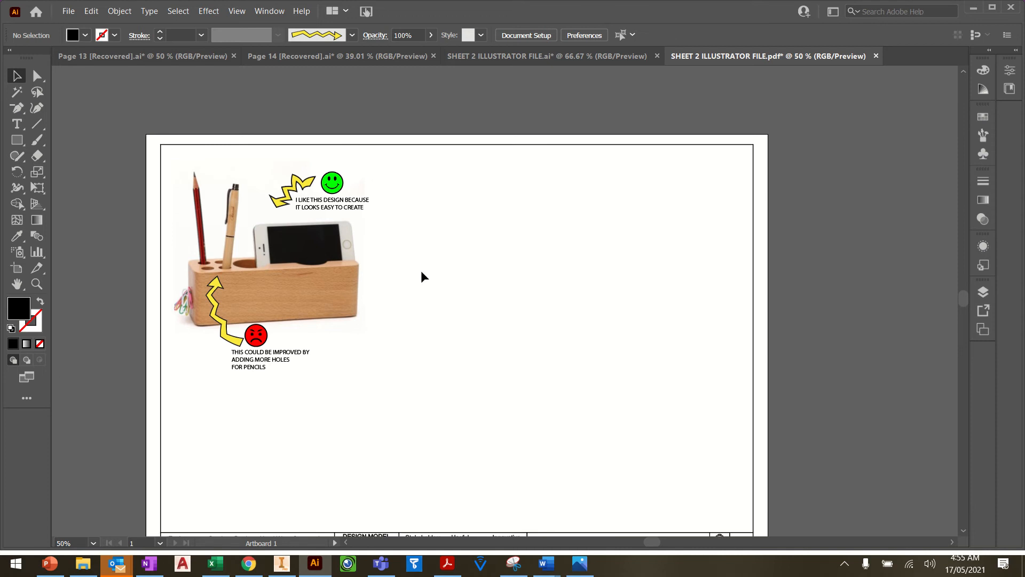
{"action": "scroll", "coordinate": [421, 270], "scroll_direction": "down", "scroll_amount": 1}
{"action": "scroll", "coordinate": [421, 270], "scroll_direction": "down", "scroll_amount": 1}
{"action": "scroll", "coordinate": [420, 270], "scroll_direction": "up", "scroll_amount": 1}
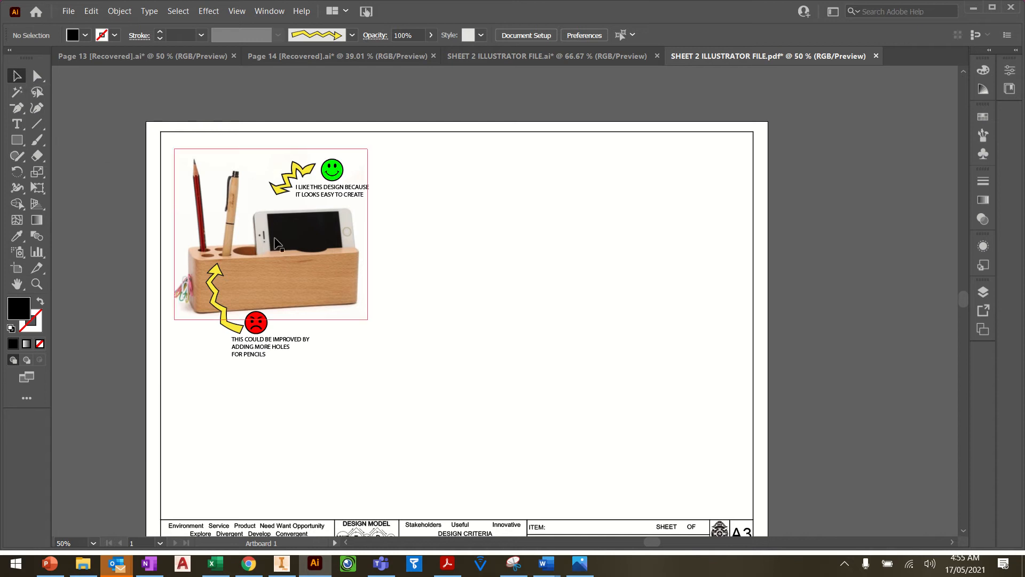
- Try repositioning the desk tidy photo, the "I LIKE THIS DESIGN" comment, its arrow and both face icons separately on the sheet
{"action": "left_click", "coordinate": [302, 258]}
{"action": "left_click_drag", "start_coordinate": [301, 254], "coordinate": [550, 257]}
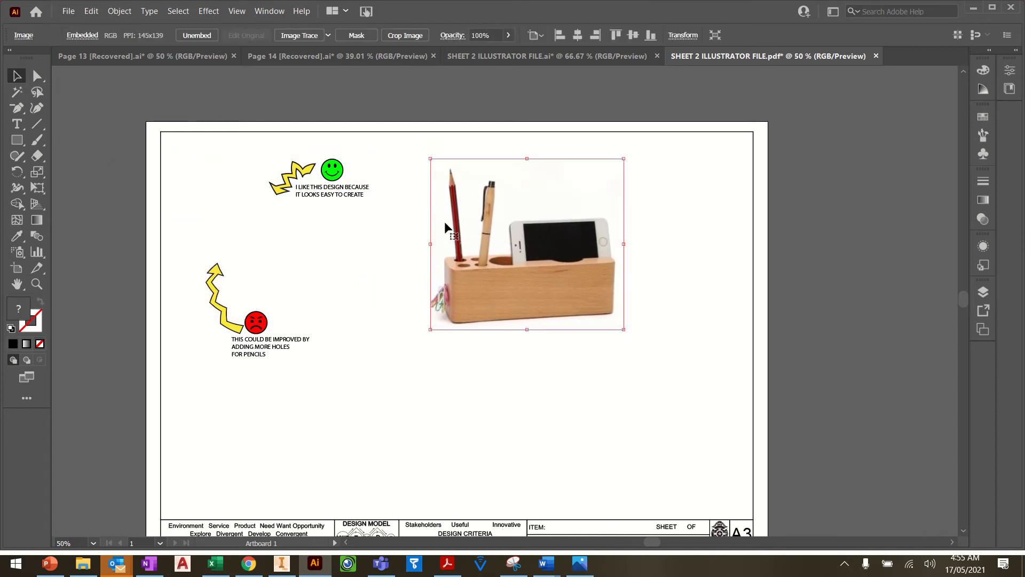
{"action": "mouse_move", "coordinate": [352, 192]}
{"action": "left_mouse_down"}
{"action": "mouse_move", "coordinate": [389, 281]}
{"action": "mouse_move", "coordinate": [416, 293]}
{"action": "left_mouse_up"}
{"action": "mouse_move", "coordinate": [332, 170]}
{"action": "left_mouse_down"}
{"action": "mouse_move", "coordinate": [367, 389]}
{"action": "mouse_move", "coordinate": [391, 424]}
{"action": "mouse_move", "coordinate": [335, 187]}
{"action": "mouse_move", "coordinate": [614, 302]}
{"action": "mouse_move", "coordinate": [531, 296]}
{"action": "left_mouse_up"}
{"action": "left_click_drag", "start_coordinate": [261, 321], "coordinate": [634, 301]}
{"action": "key", "text": "ctrl"}
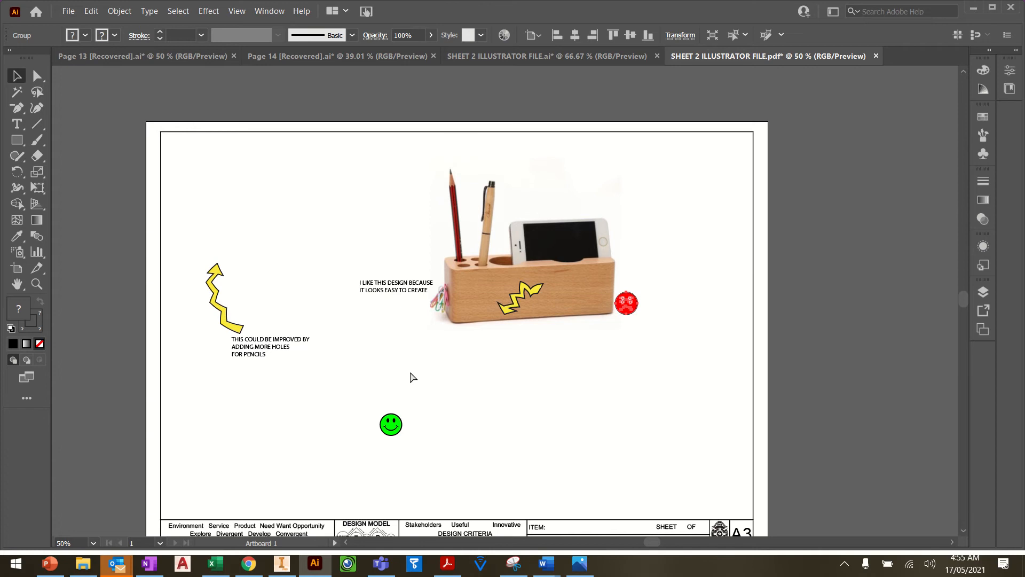
- Undo all the moves of the photo, comment, arrow and face icons
{"action": "key", "text": "ctrl+z"}
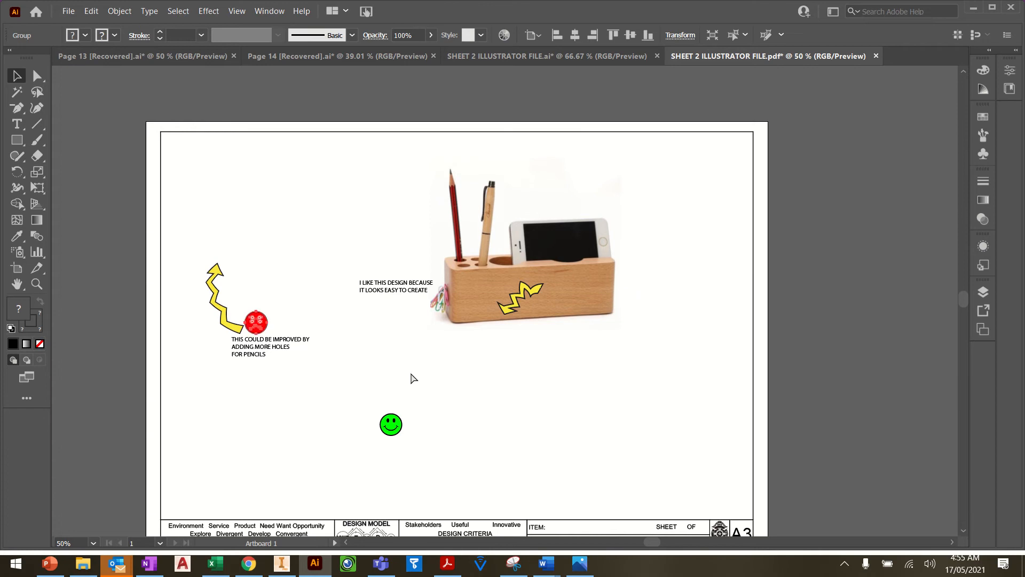
{"action": "key", "text": "ctrl+z"}
{"action": "key", "text": "ctrl+z"}
{"action": "key", "text": "ctrl+z"}
{"action": "key", "text": "ctrl+z"}
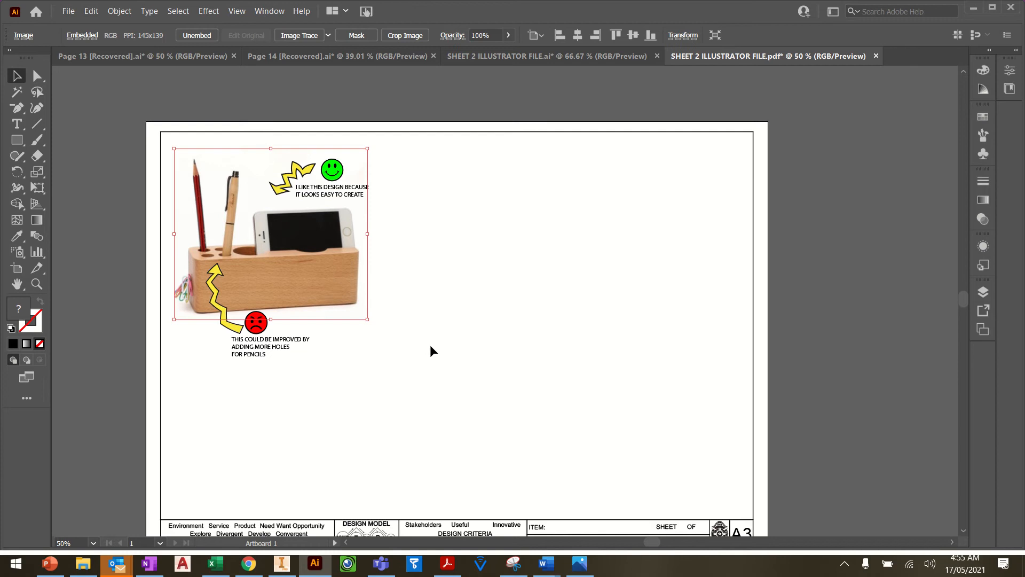
- Duplicate the green smiley face and place the copy in the empty area beside the desk tidy example
{"action": "left_click_drag", "start_coordinate": [334, 172], "coordinate": [338, 173]}
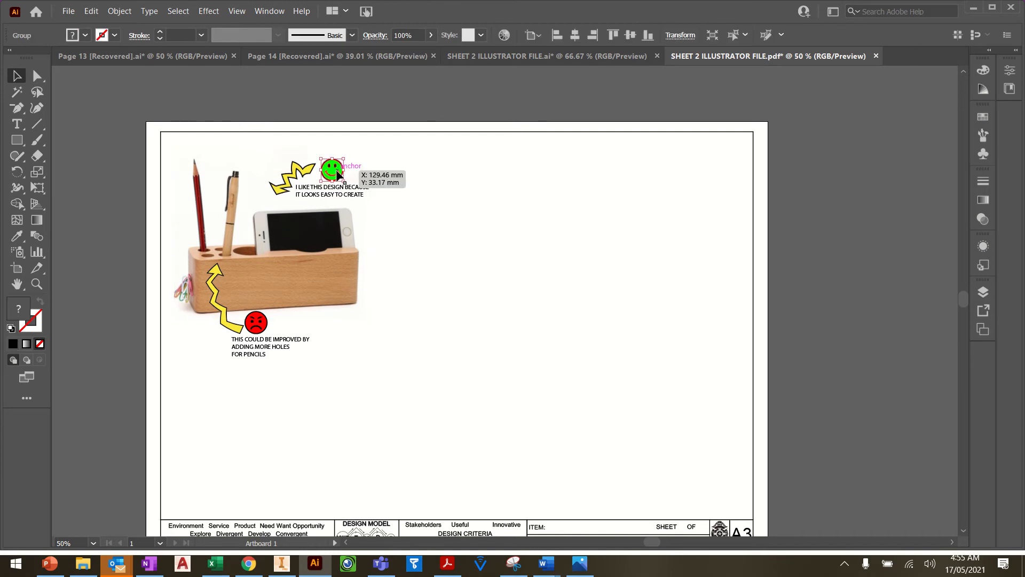
{"action": "key", "text": "ctrl+c"}
{"action": "key", "text": "ctrl+v"}
{"action": "left_click_drag", "start_coordinate": [505, 303], "coordinate": [469, 155]}
- Duplicate the yellow zigzag arrow beside the green smiley and place the copy near the duplicated face
{"action": "left_click", "coordinate": [304, 177]}
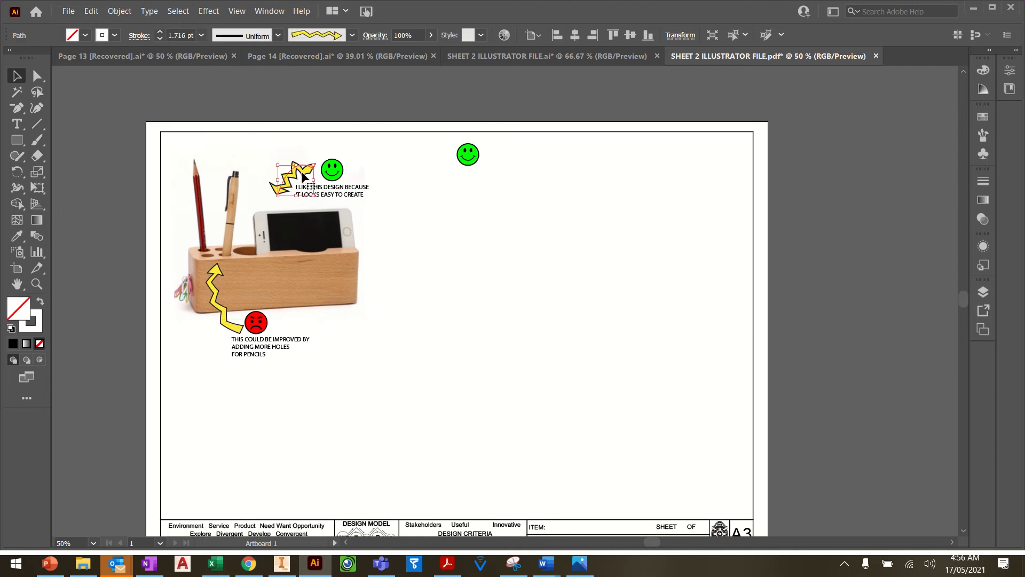
{"action": "key", "text": "ctrl+c"}
{"action": "key", "text": "ctrl+v"}
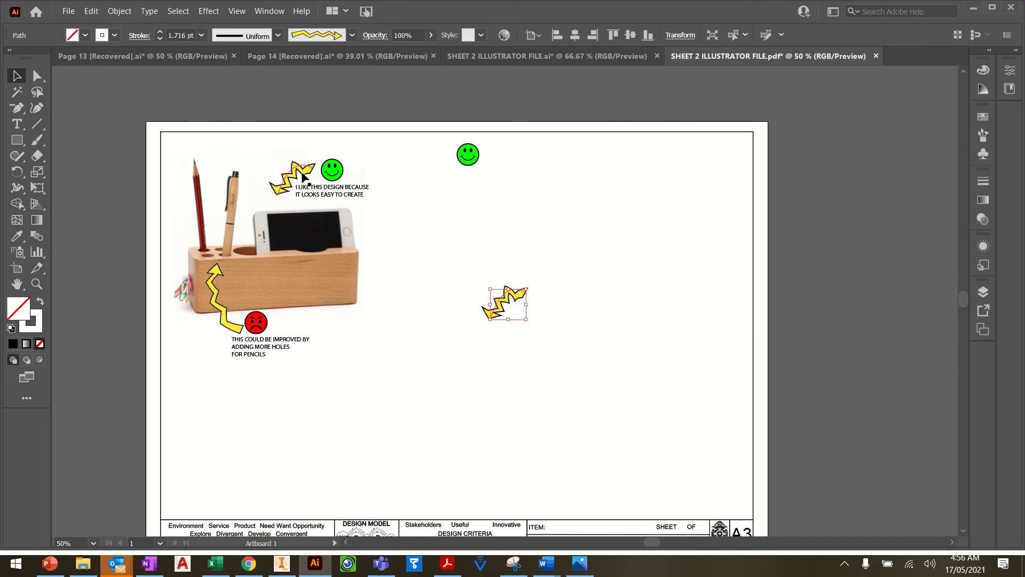
{"action": "left_click_drag", "start_coordinate": [522, 301], "coordinate": [531, 178]}
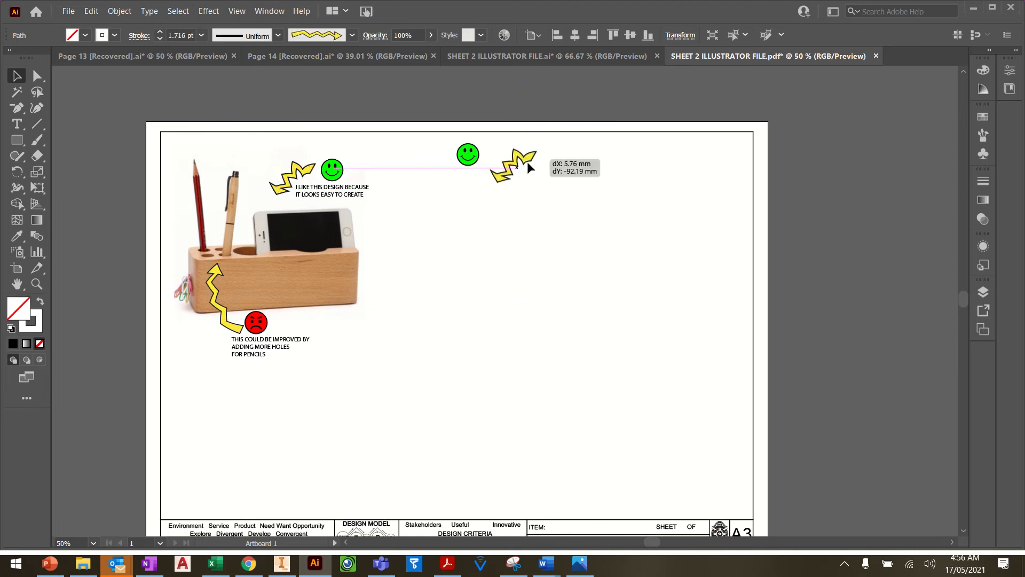
- Duplicate the "I LIKE THIS DESIGN BECAUSE IT LOOKS EASY TO CREATE" text block
{"action": "left_click", "coordinate": [334, 200]}
{"action": "key", "text": "ctrl+c"}
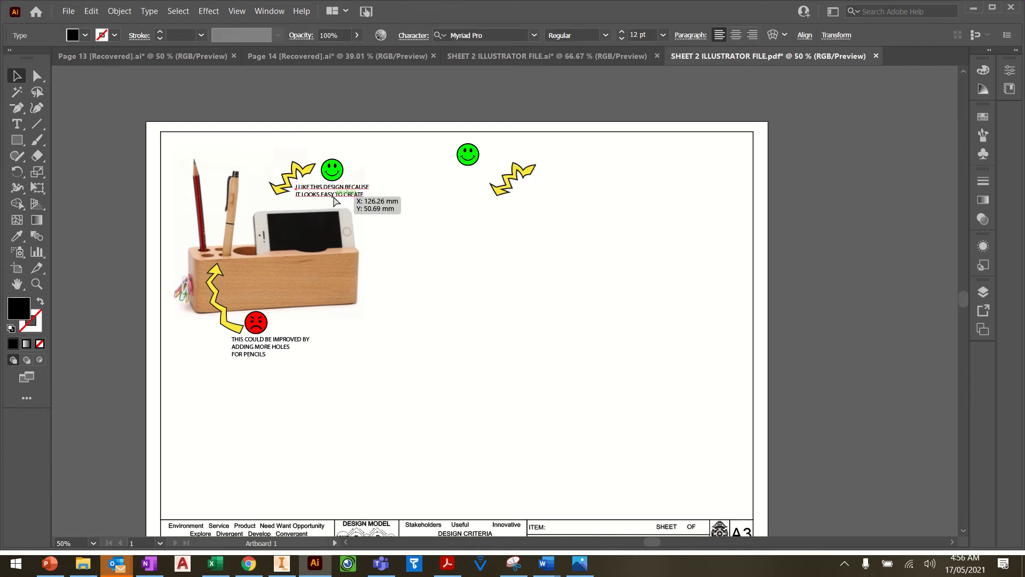
{"action": "key", "text": "ctrl+v"}
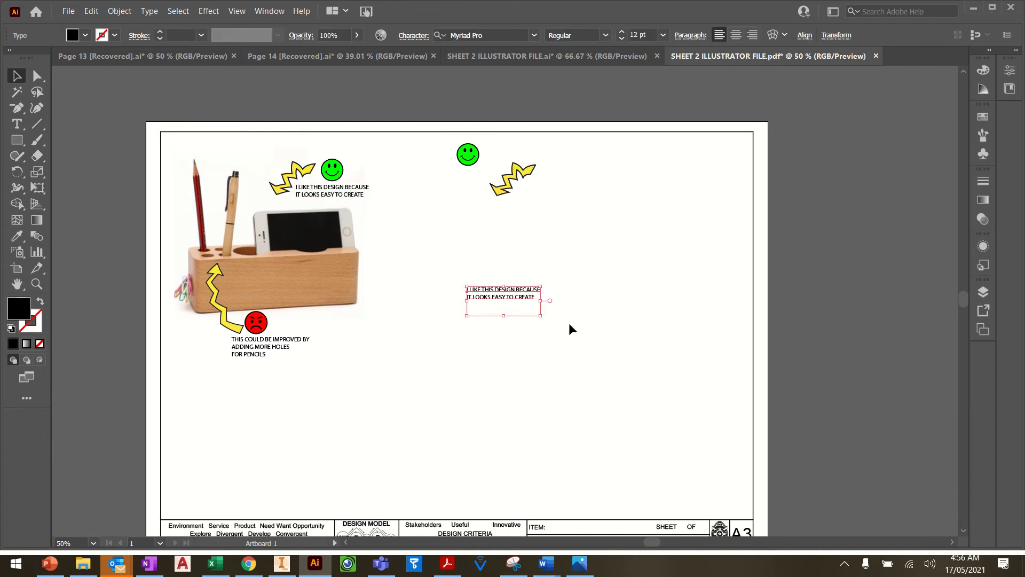
- Replace "LOOKS EASY TO CREATE" in the duplicated comment with "blah blah BLAH"
{"action": "scroll", "coordinate": [569, 322], "scroll_direction": "up", "scroll_amount": 1}
{"action": "key", "text": "ctrl+equal"}
{"action": "key", "text": "ctrl+equal"}
{"action": "key", "text": "ctrl+equal"}
{"action": "key", "text": "ctrl+equal"}
{"action": "key", "text": "ctrl+equal"}
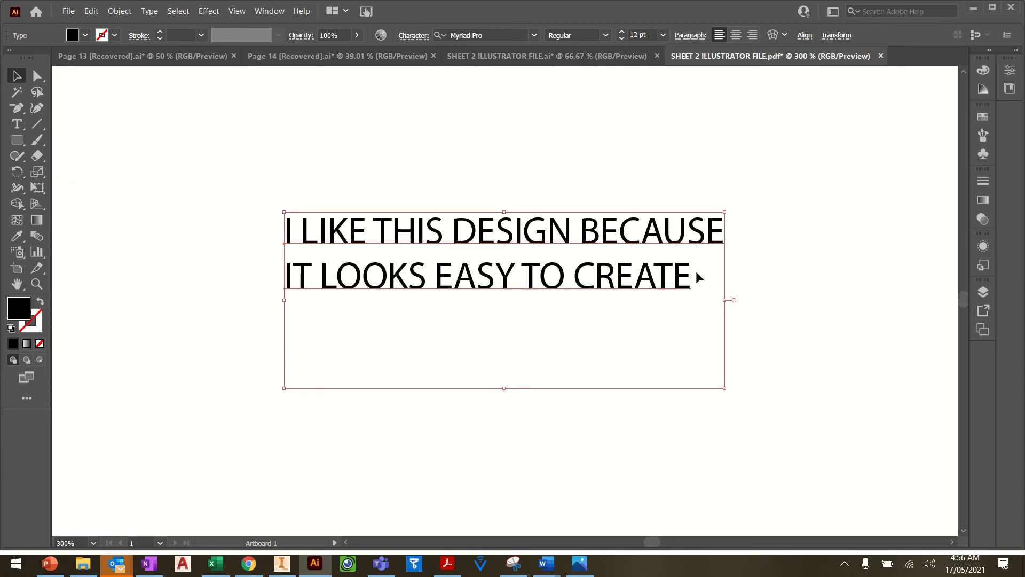
{"action": "double_click", "coordinate": [534, 278]}
{"action": "triple_click", "coordinate": [537, 278]}
{"action": "left_click", "coordinate": [653, 277]}
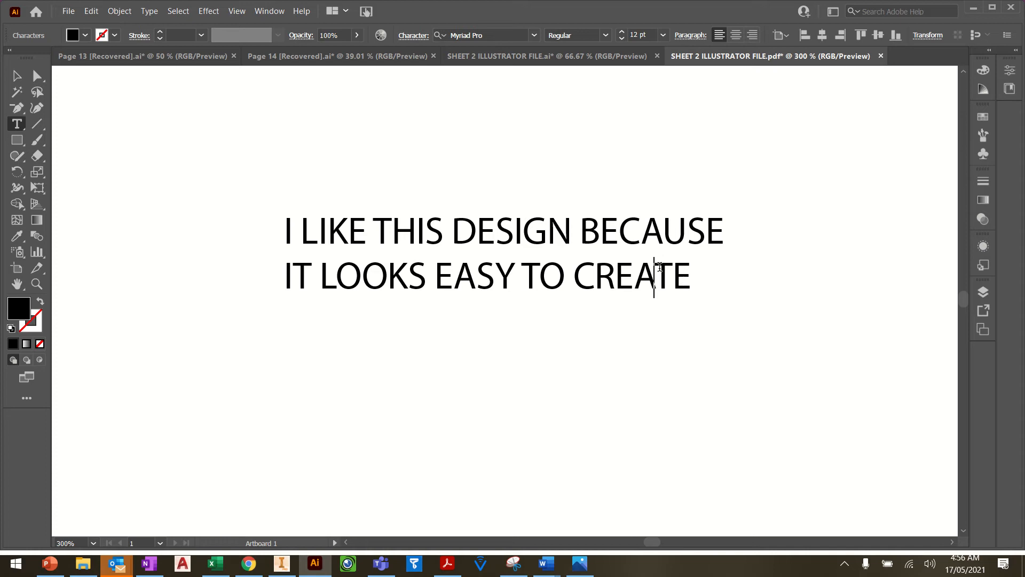
{"action": "left_click_drag", "start_coordinate": [689, 276], "coordinate": [330, 284]}
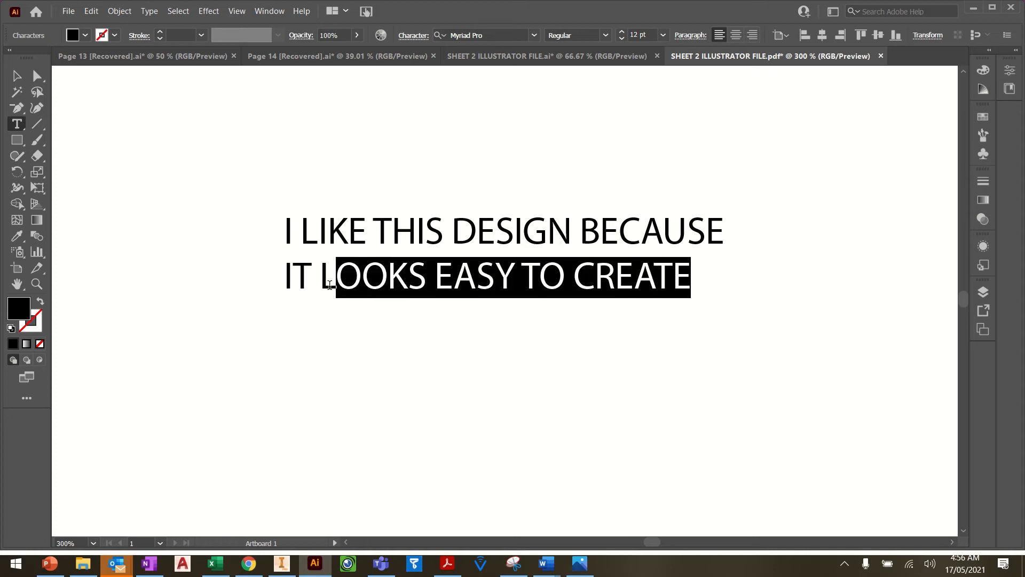
{"action": "key", "text": "BackSpace"}
{"action": "key", "text": "BackSpace"}
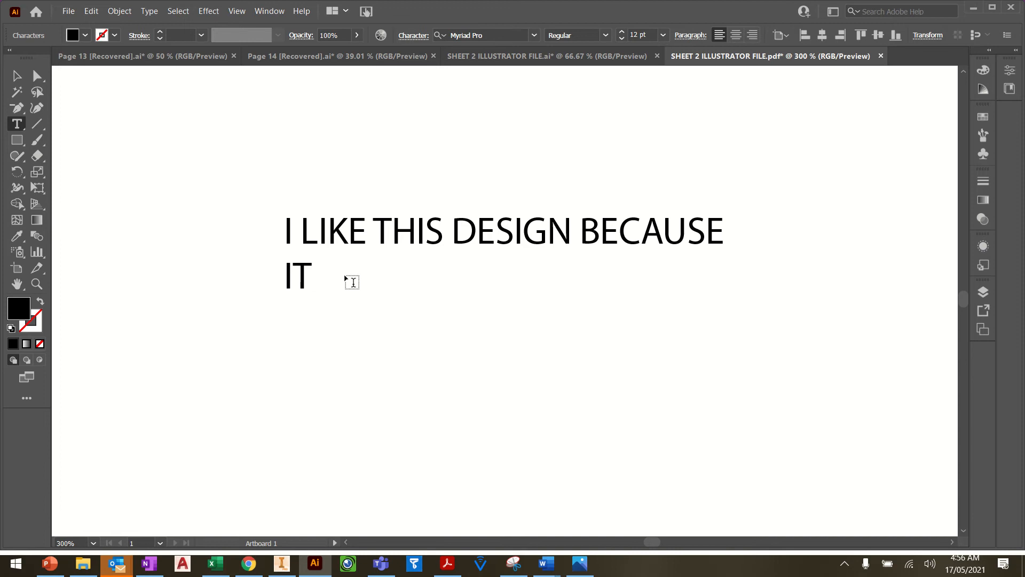
{"action": "type", "text": "blah b"}
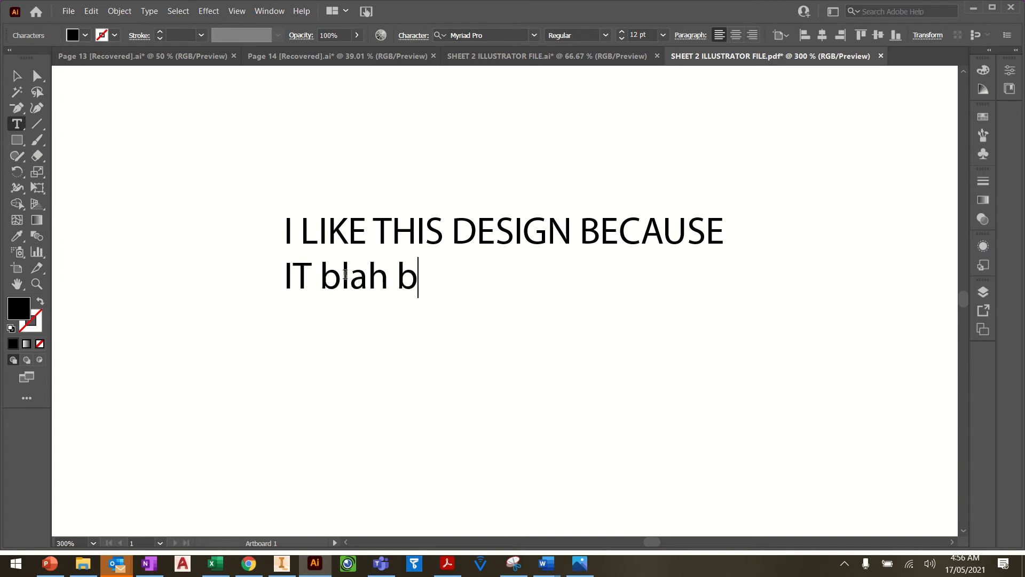
{"action": "type", "text": "lah "}
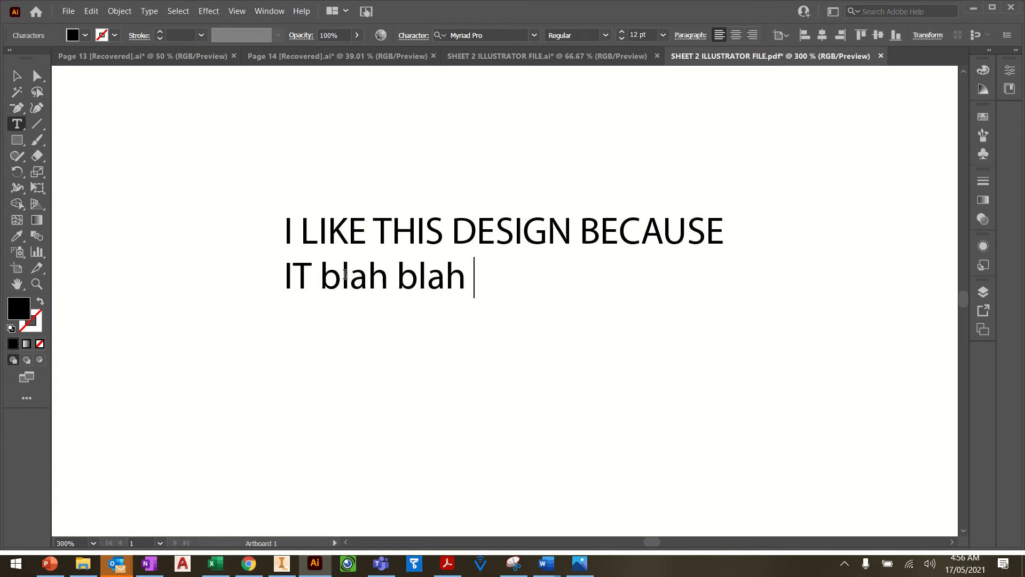
{"action": "type", "text": "BLAH"}
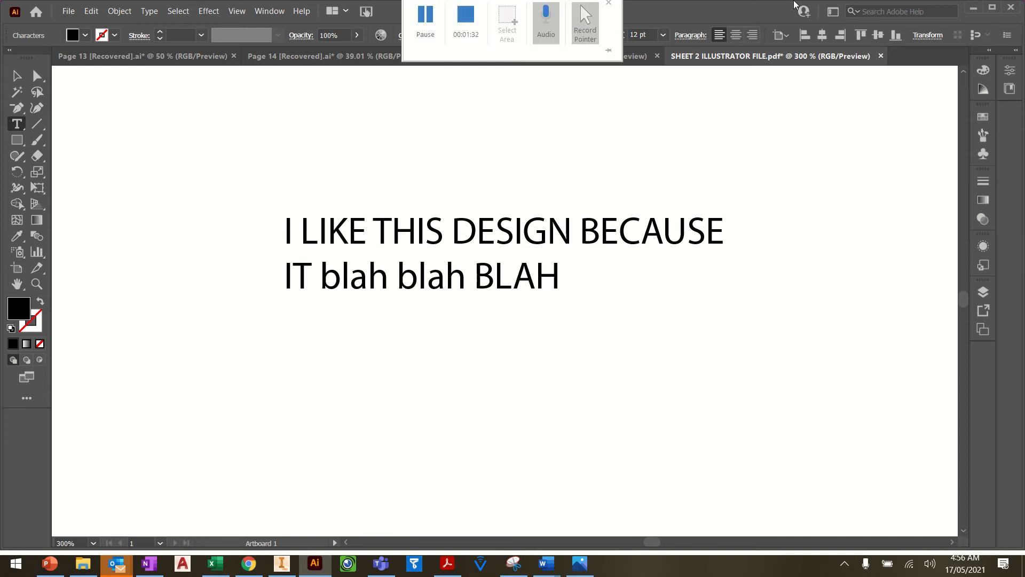
- Undo the comment edit and the duplications of the comment, arrow and smiley face
{"action": "key", "text": "ctrl+minus"}
{"action": "key", "text": "ctrl+minus"}
{"action": "key", "text": "ctrl+minus"}
{"action": "key", "text": "ctrl+minus"}
{"action": "key", "text": "ctrl+minus"}
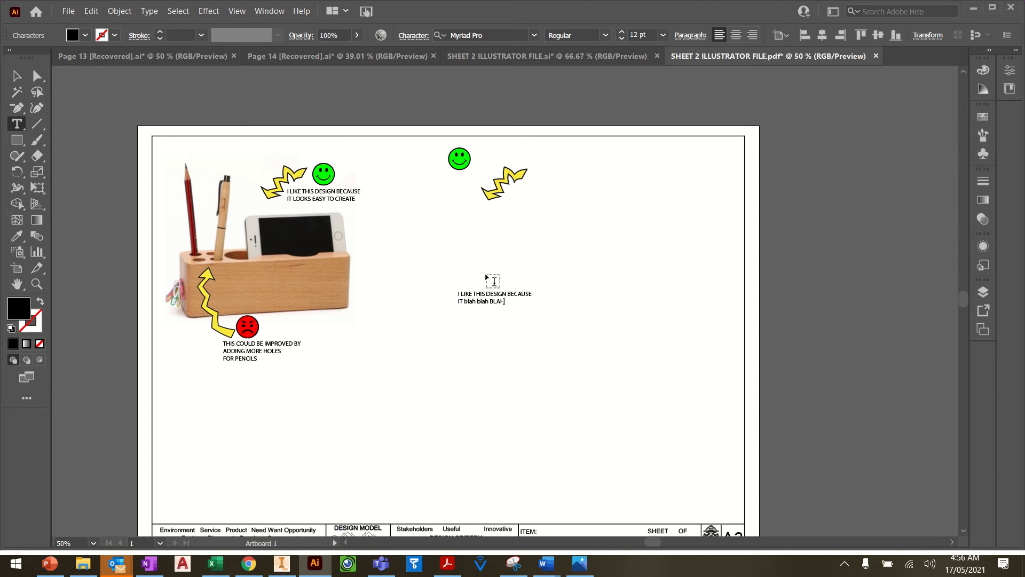
{"action": "key", "text": "ctrl+z"}
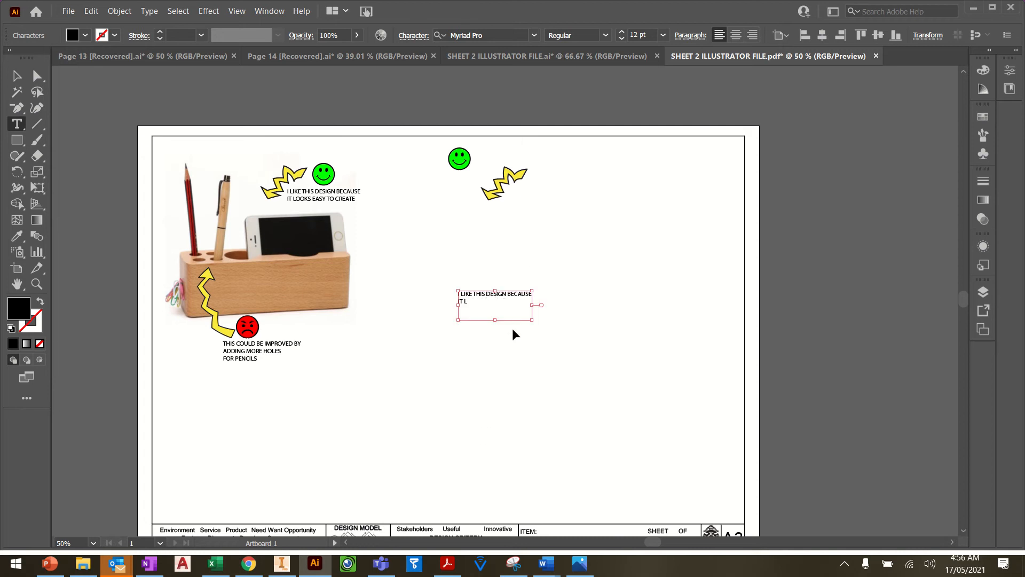
{"action": "key", "text": "ctrl+z"}
{"action": "key", "text": "ctrl+z"}
{"action": "key", "text": "ctrl+z"}
{"action": "key", "text": "ctrl+z"}
{"action": "key", "text": "ctrl+z"}
{"action": "key", "text": "ctrl+z"}
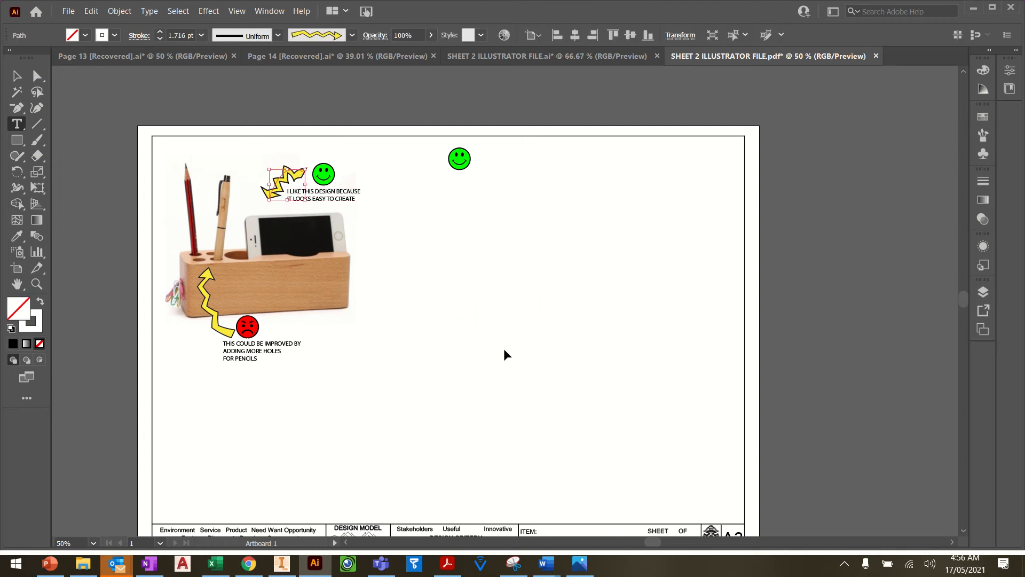
{"action": "key", "text": "ctrl+z"}
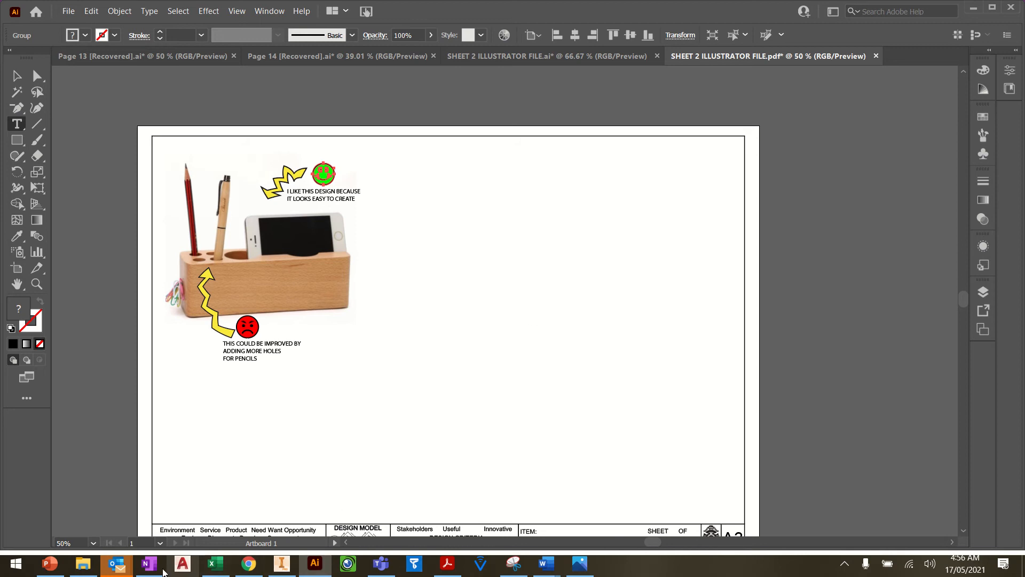
- Switch to OneNote and copy the picture of the house-shaped wooden pencil holder from the DESK TIDYS page
{"action": "left_click", "coordinate": [145, 574]}
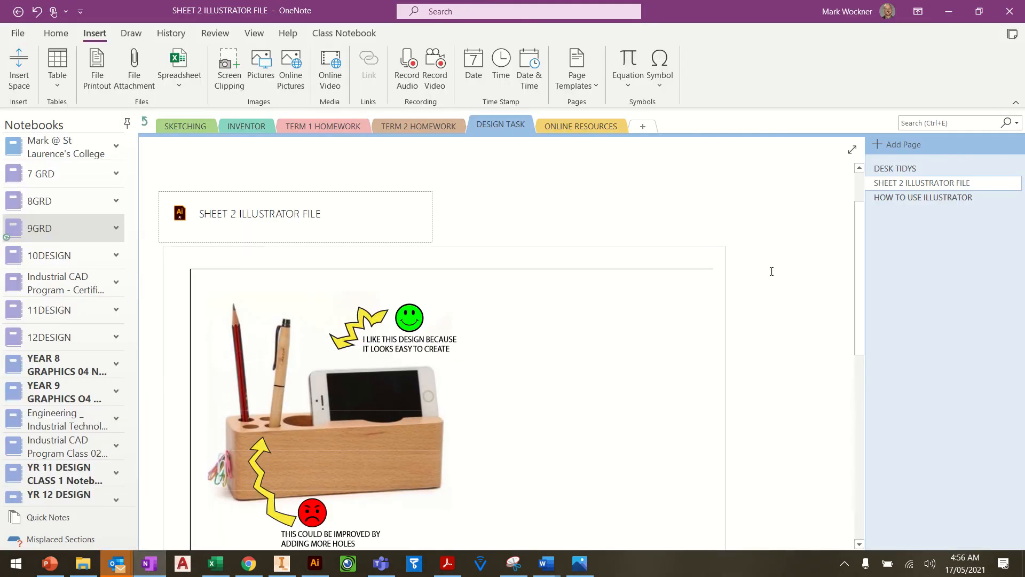
{"action": "left_click", "coordinate": [939, 172]}
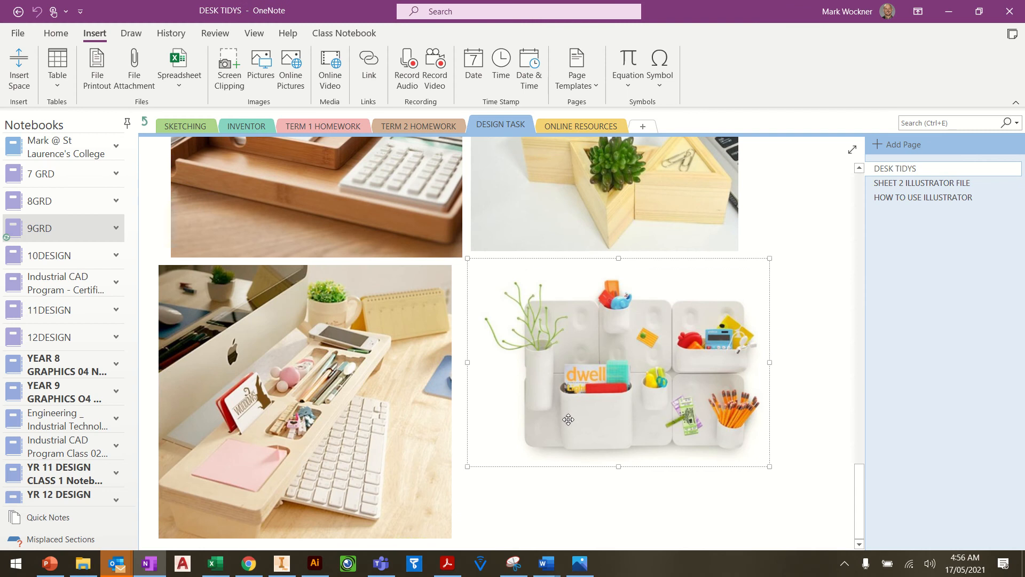
{"action": "scroll", "coordinate": [576, 416], "scroll_direction": "up", "scroll_amount": 4}
{"action": "scroll", "coordinate": [575, 416], "scroll_direction": "up", "scroll_amount": 10}
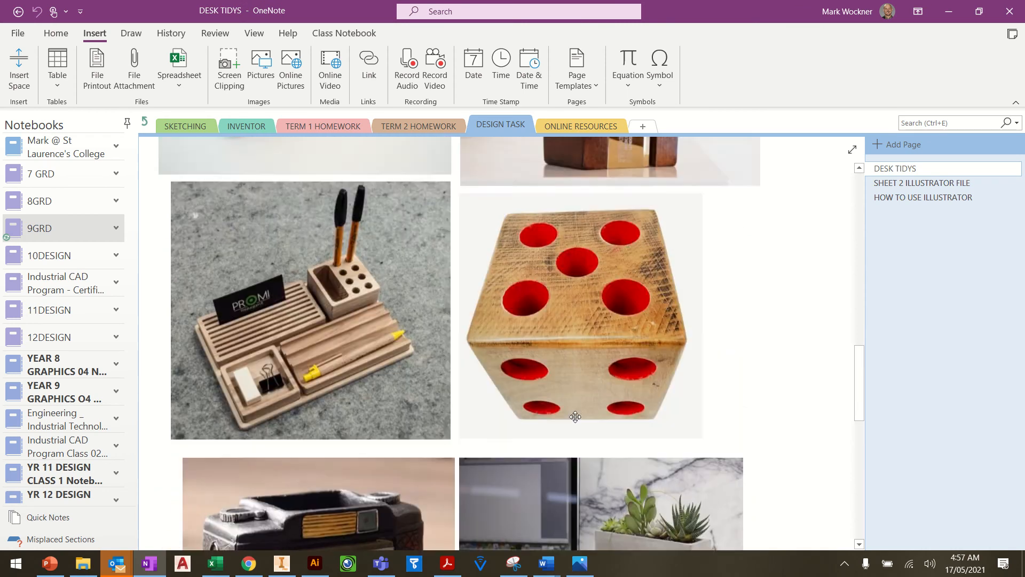
{"action": "scroll", "coordinate": [575, 417], "scroll_direction": "up", "scroll_amount": 10}
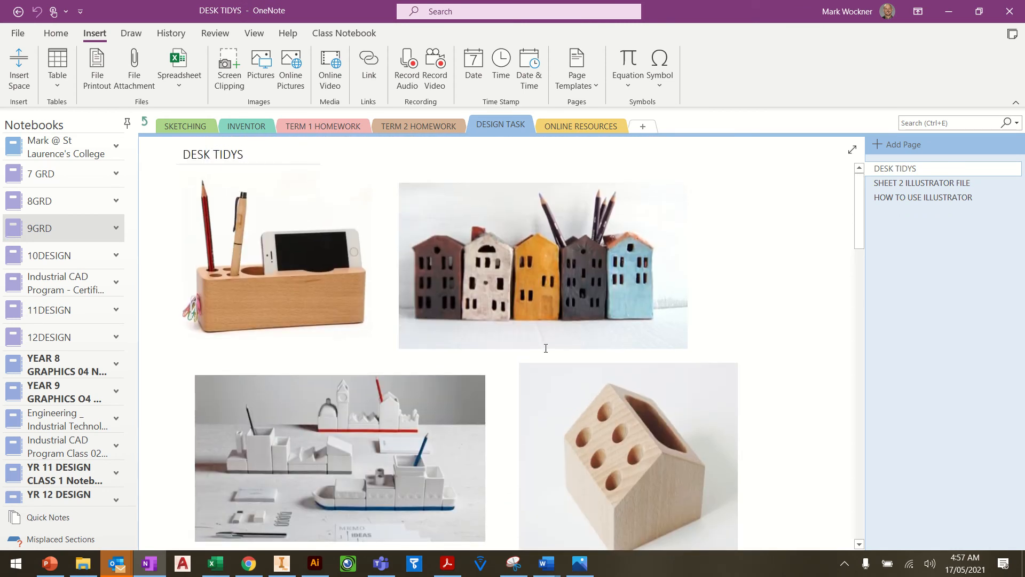
{"action": "scroll", "coordinate": [389, 436], "scroll_direction": "down", "scroll_amount": 4}
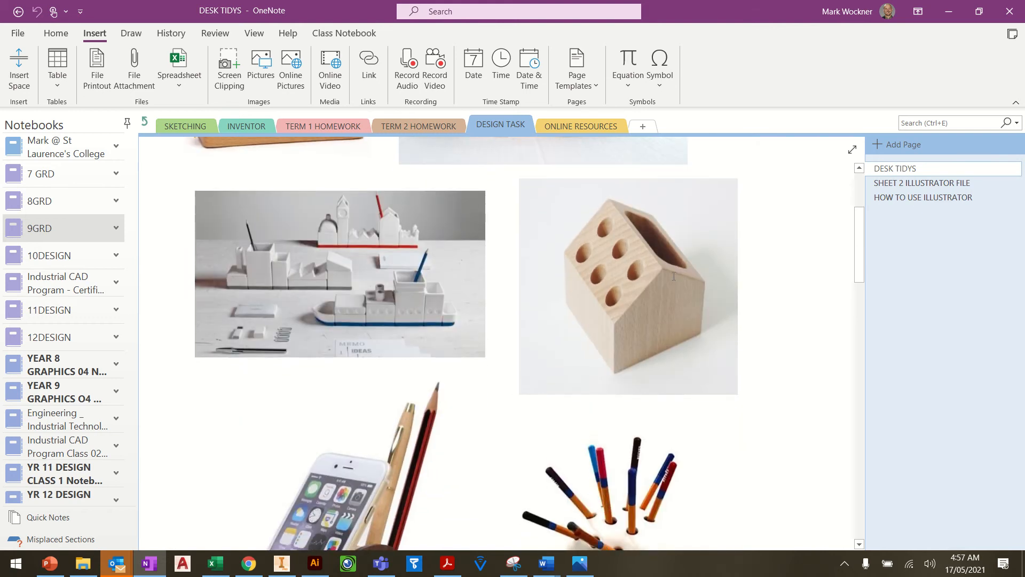
{"action": "left_click", "coordinate": [634, 271]}
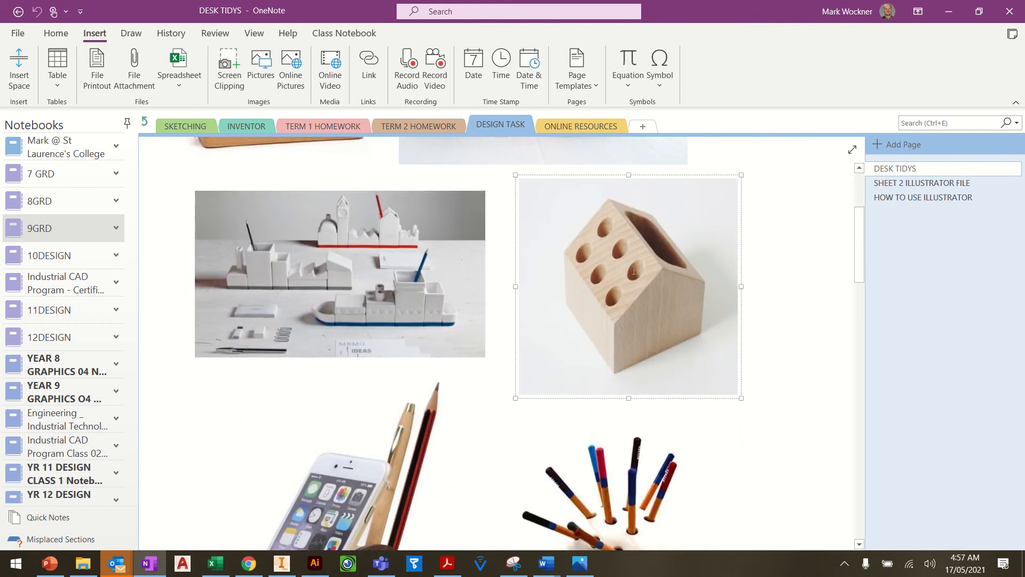
{"action": "right_click", "coordinate": [638, 266]}
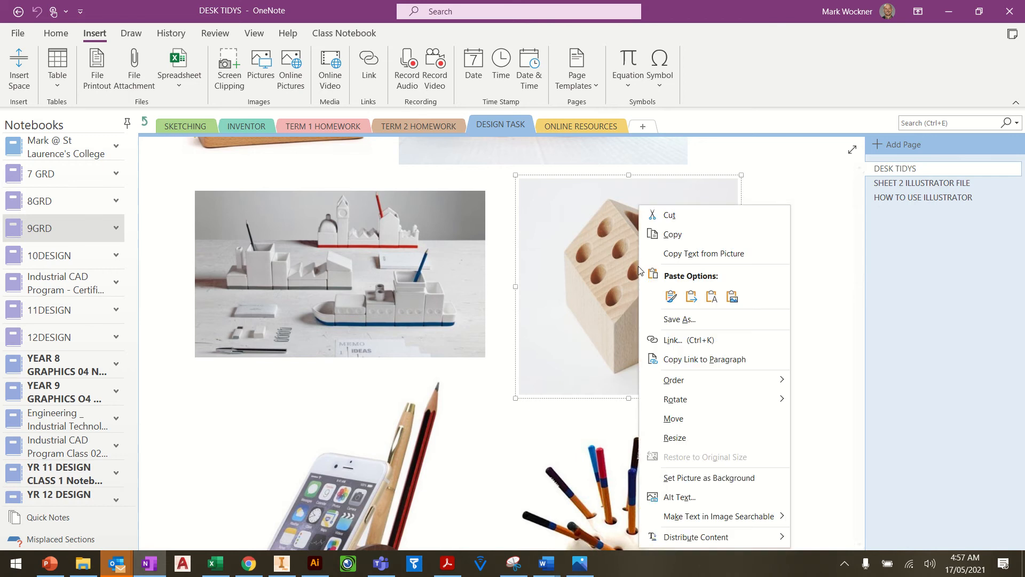
{"action": "left_click", "coordinate": [675, 236]}
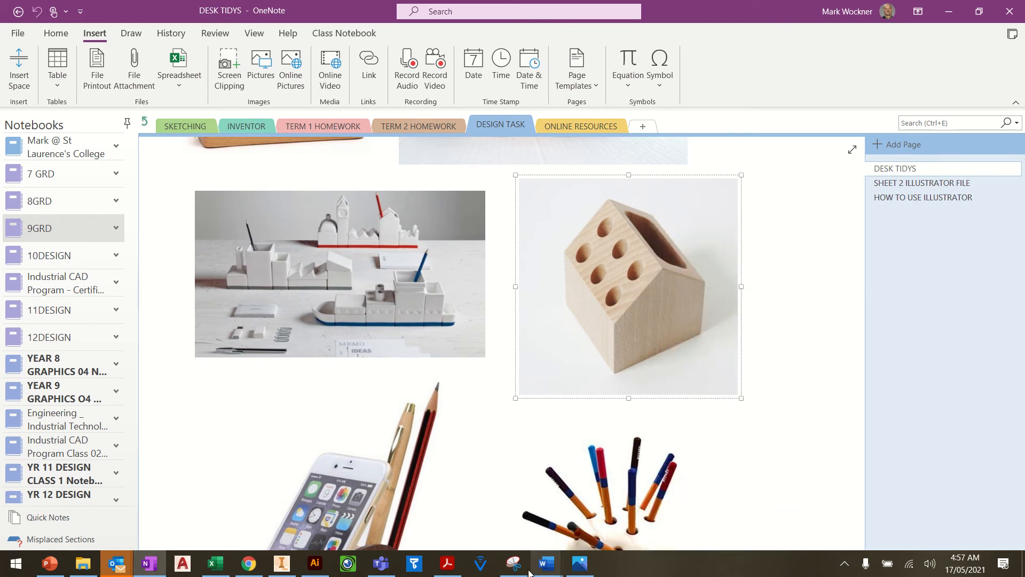
- Switch to Illustrator and paste the copied house-shaped pencil holder picture onto the design sheet
{"action": "left_click", "coordinate": [514, 563]}
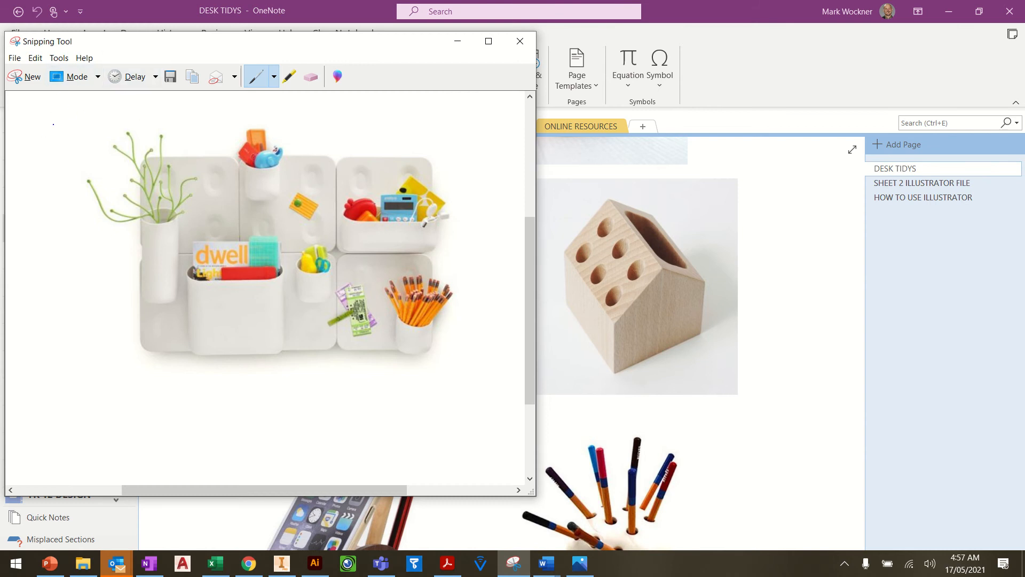
{"action": "left_click", "coordinate": [457, 41]}
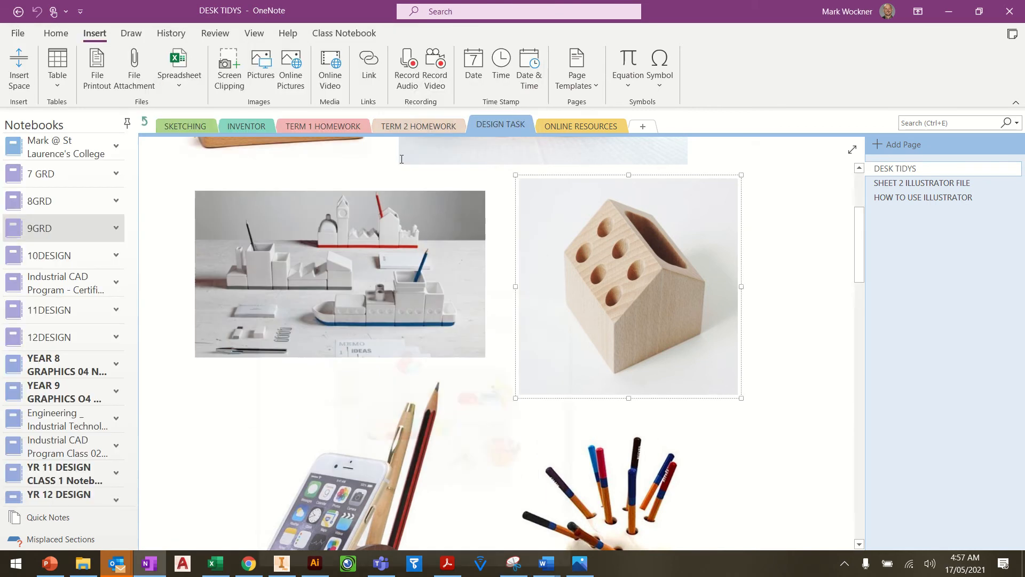
{"action": "left_click", "coordinate": [315, 563]}
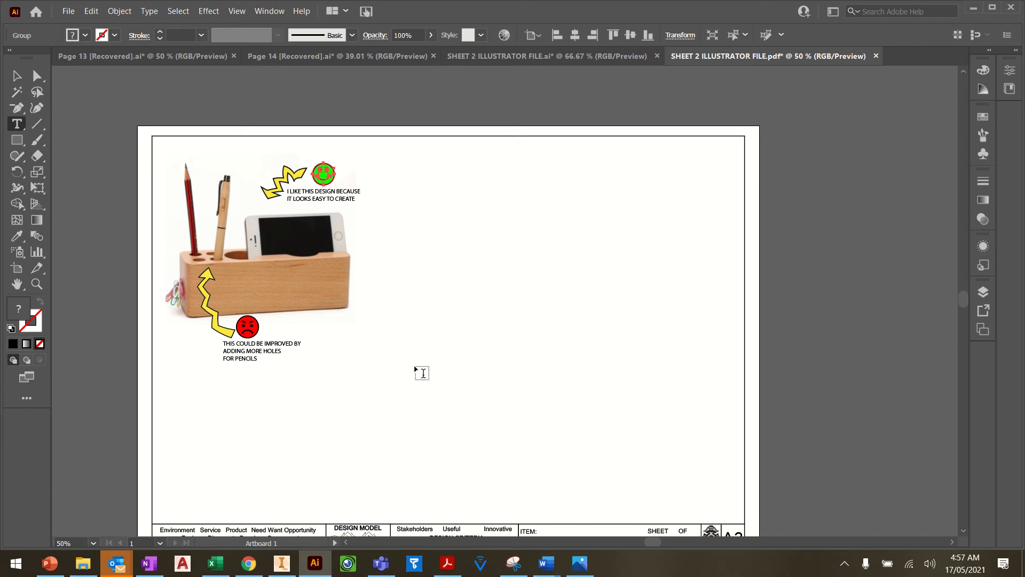
{"action": "key", "text": "ctrl+v"}
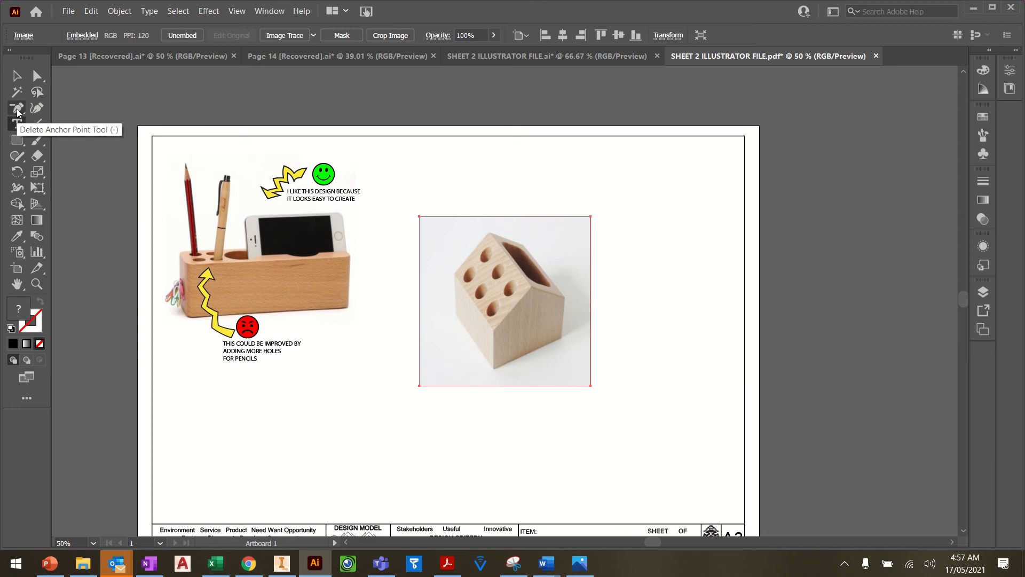
- Resize the pasted pencil holder picture into a wide, low rectangle and position it beside the first desk tidy picture
{"action": "left_click", "coordinate": [18, 77]}
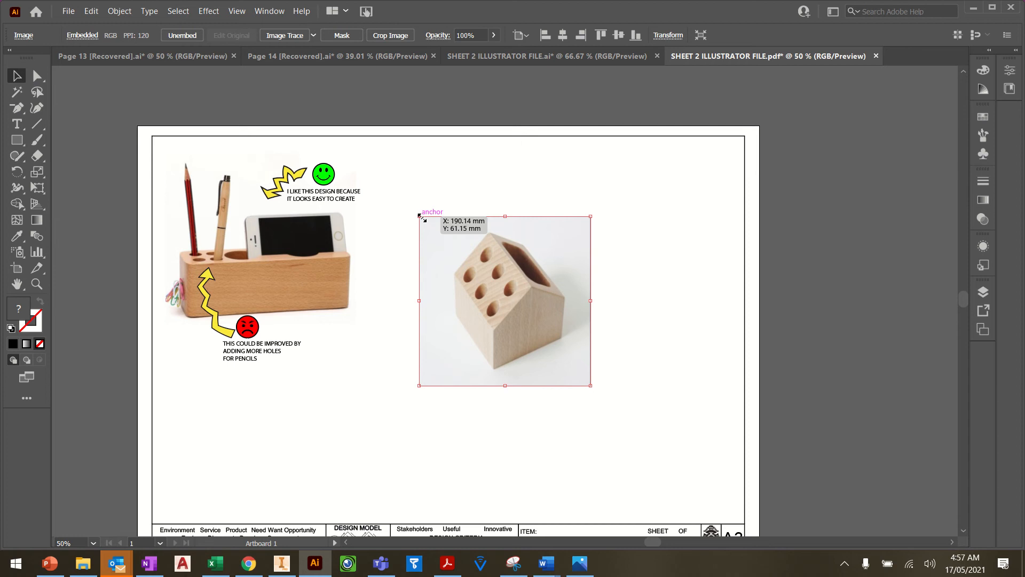
{"action": "mouse_move", "coordinate": [419, 215]}
{"action": "left_mouse_down"}
{"action": "mouse_move", "coordinate": [499, 304]}
{"action": "mouse_move", "coordinate": [428, 206]}
{"action": "left_mouse_up"}
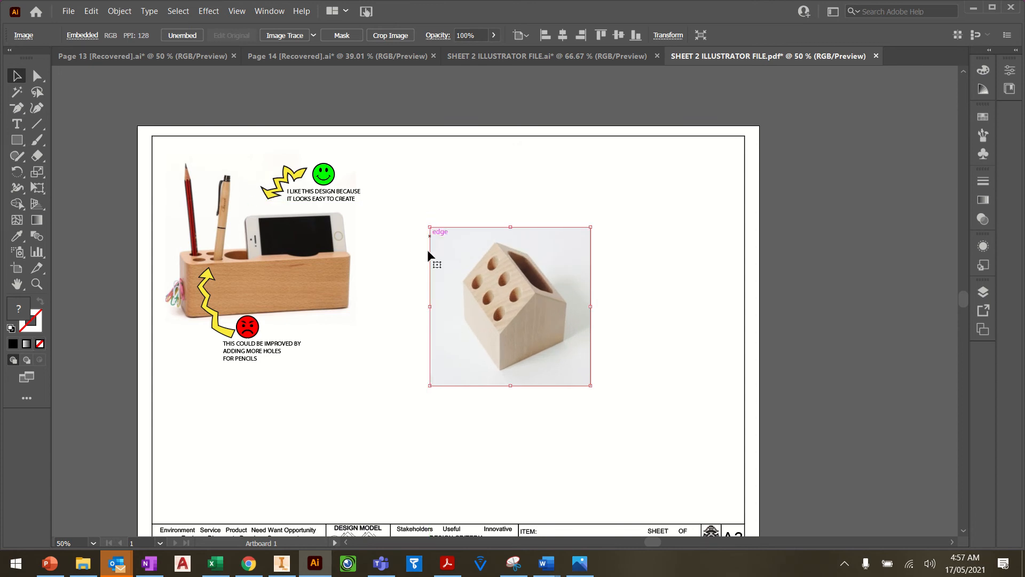
{"action": "left_click_drag", "start_coordinate": [425, 305], "coordinate": [338, 320]}
{"action": "left_click_drag", "start_coordinate": [466, 386], "coordinate": [465, 330]}
{"action": "mouse_move", "coordinate": [474, 269]}
{"action": "left_mouse_down"}
{"action": "mouse_move", "coordinate": [571, 231]}
{"action": "mouse_move", "coordinate": [569, 206]}
{"action": "mouse_move", "coordinate": [572, 230]}
{"action": "left_mouse_up"}
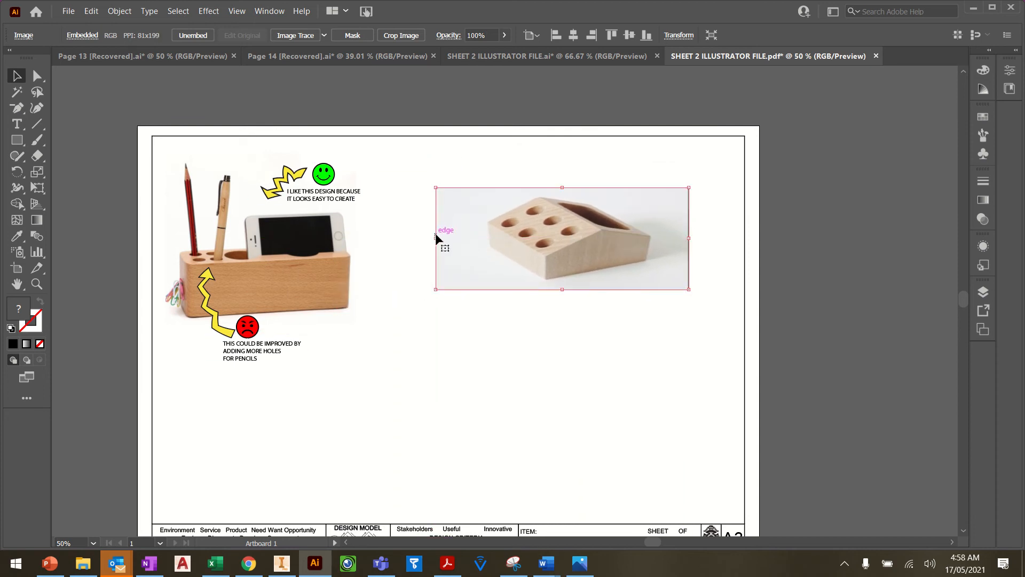
{"action": "left_click_drag", "start_coordinate": [435, 235], "coordinate": [448, 233]}
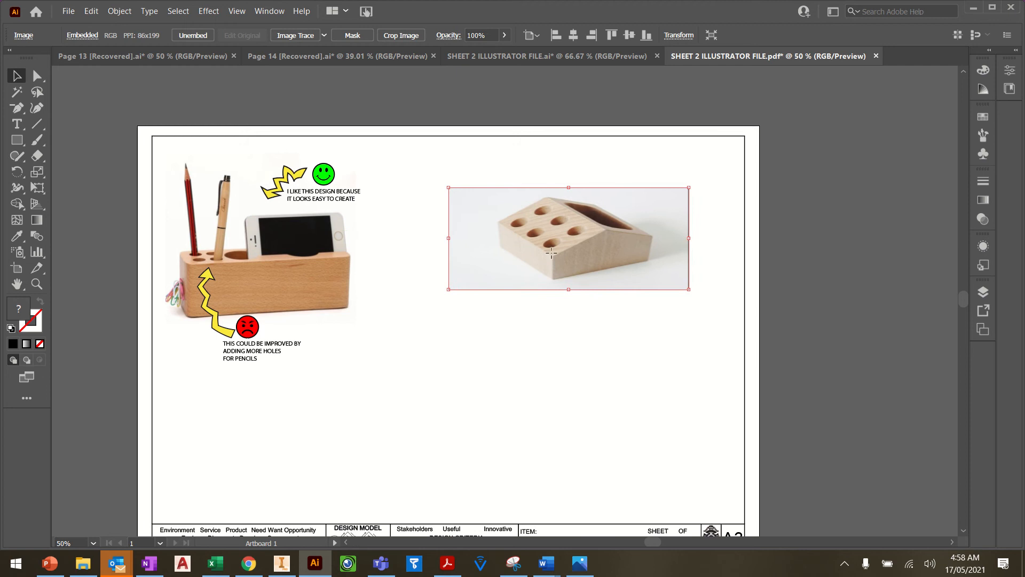
{"action": "left_click_drag", "start_coordinate": [551, 253], "coordinate": [555, 283]}
{"action": "left_click", "coordinate": [559, 354]}
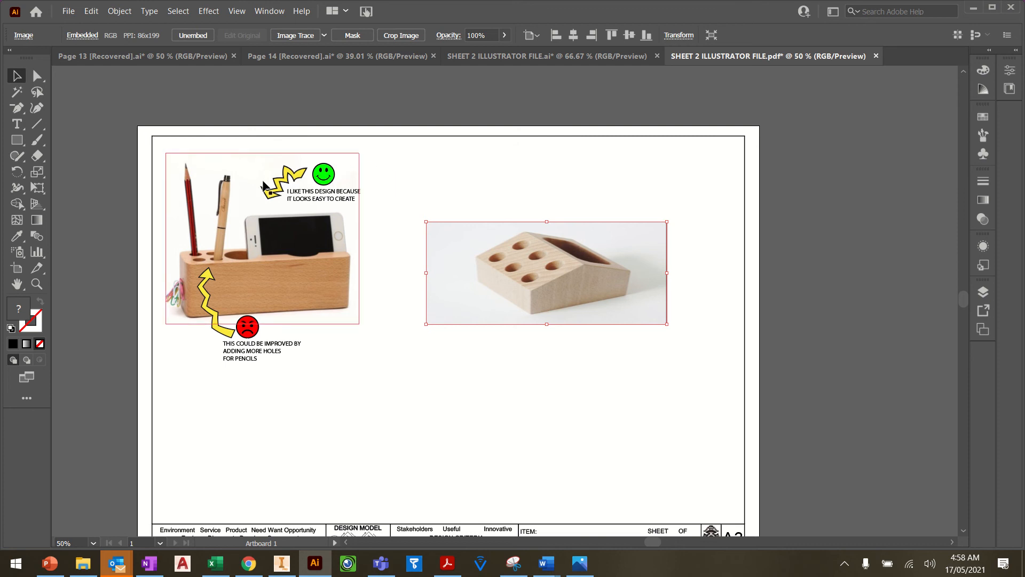
- Duplicate the green smiley face and place the copy above the house-shaped pencil holder picture
{"action": "left_click", "coordinate": [332, 180]}
{"action": "key", "text": "ctrl+c"}
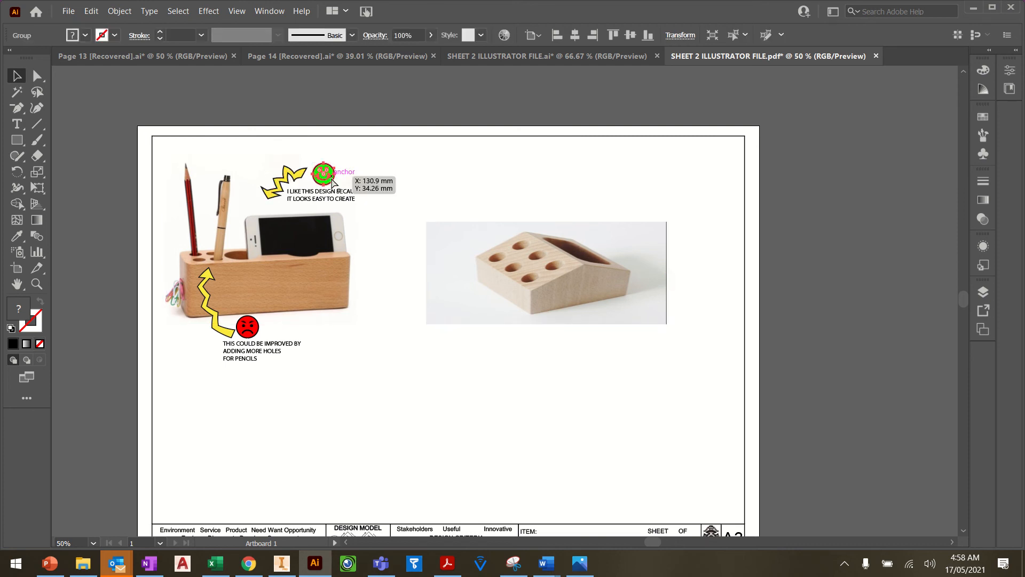
{"action": "key", "text": "ctrl+v"}
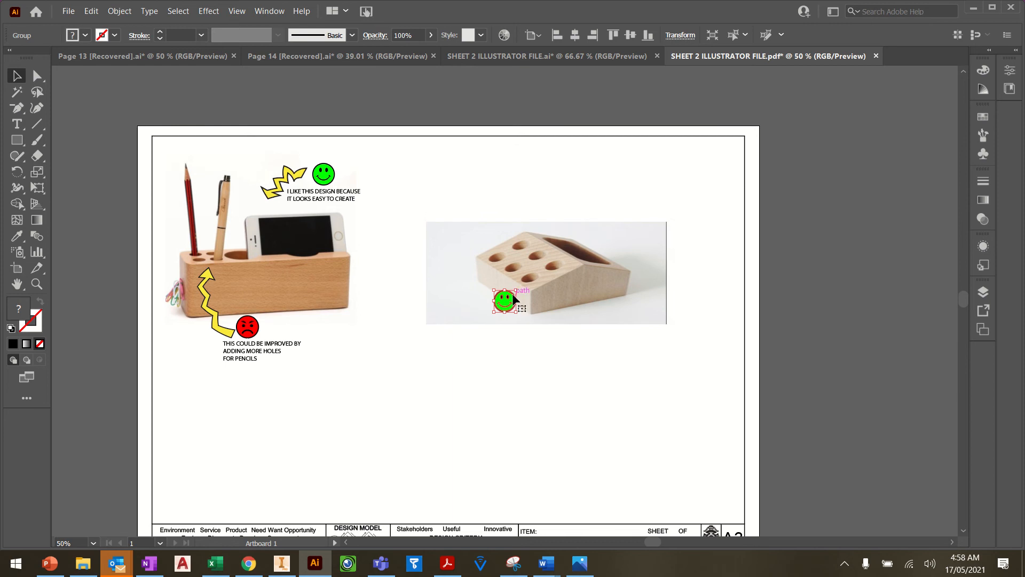
{"action": "left_click_drag", "start_coordinate": [507, 302], "coordinate": [587, 183]}
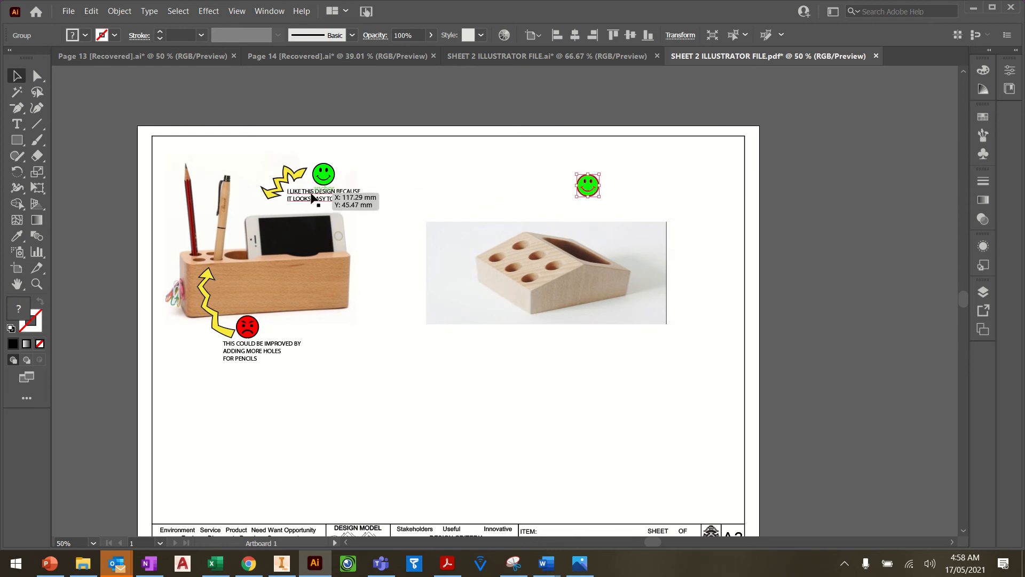
- Copy the yellow zigzag arrow next to the original smiley face and paste two copies over the second picture
{"action": "left_click", "coordinate": [291, 184]}
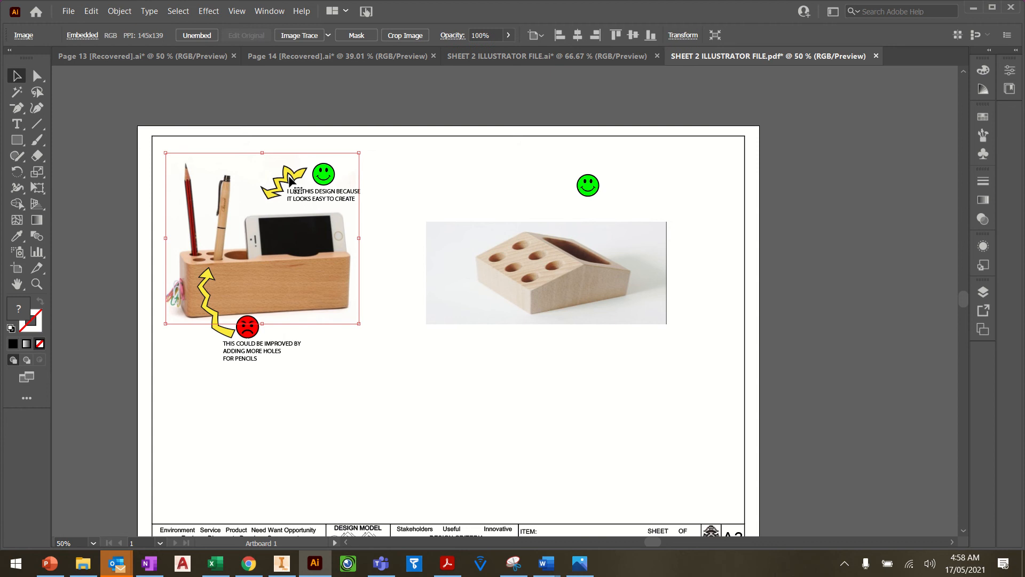
{"action": "left_click", "coordinate": [284, 184]}
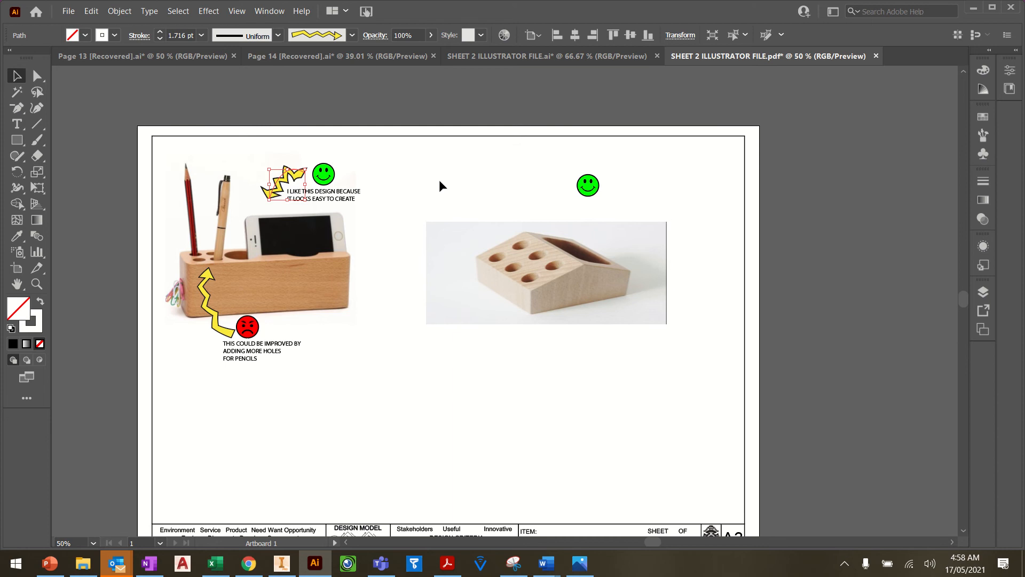
{"action": "key", "text": "ctrl+c"}
{"action": "key", "text": "ctrl+v"}
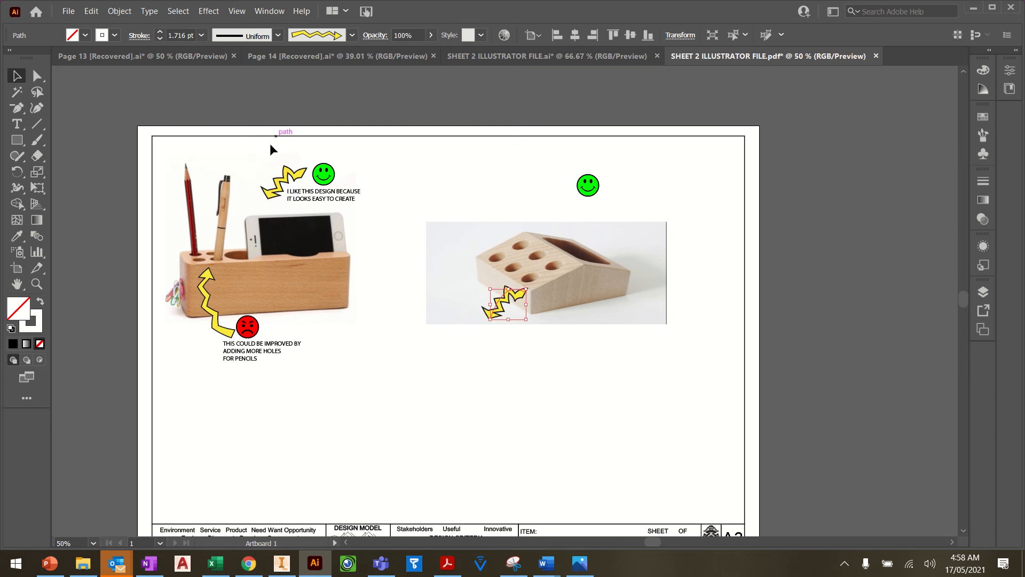
{"action": "left_click", "coordinate": [278, 185]}
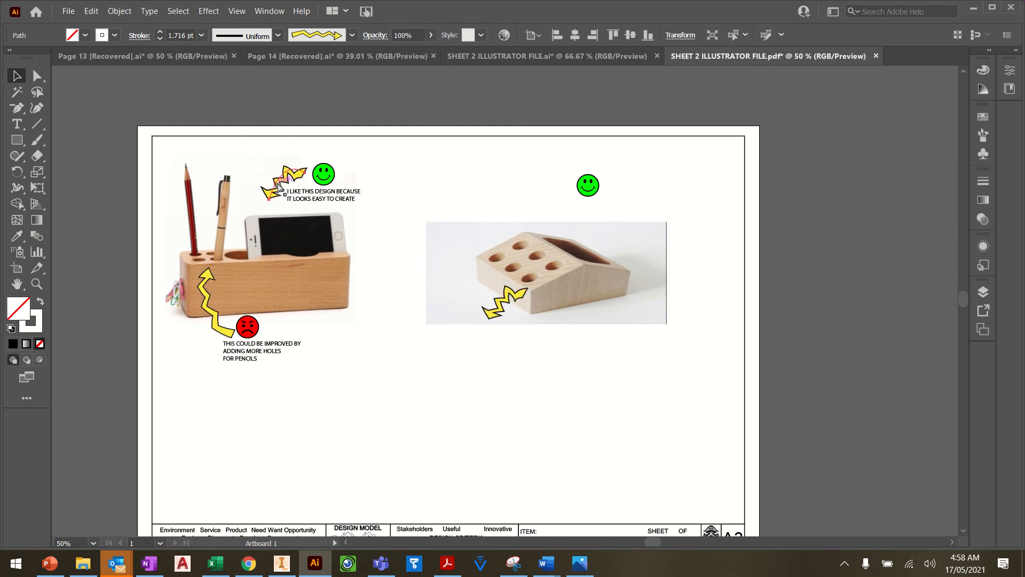
{"action": "key", "text": "ctrl+c"}
{"action": "key", "text": "ctrl+v"}
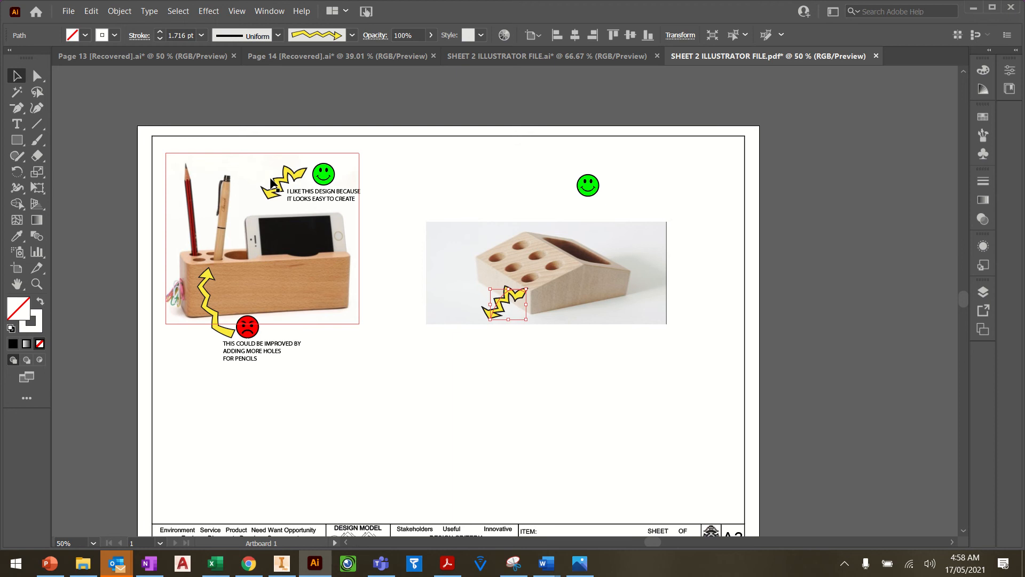
{"action": "left_click", "coordinate": [502, 175]}
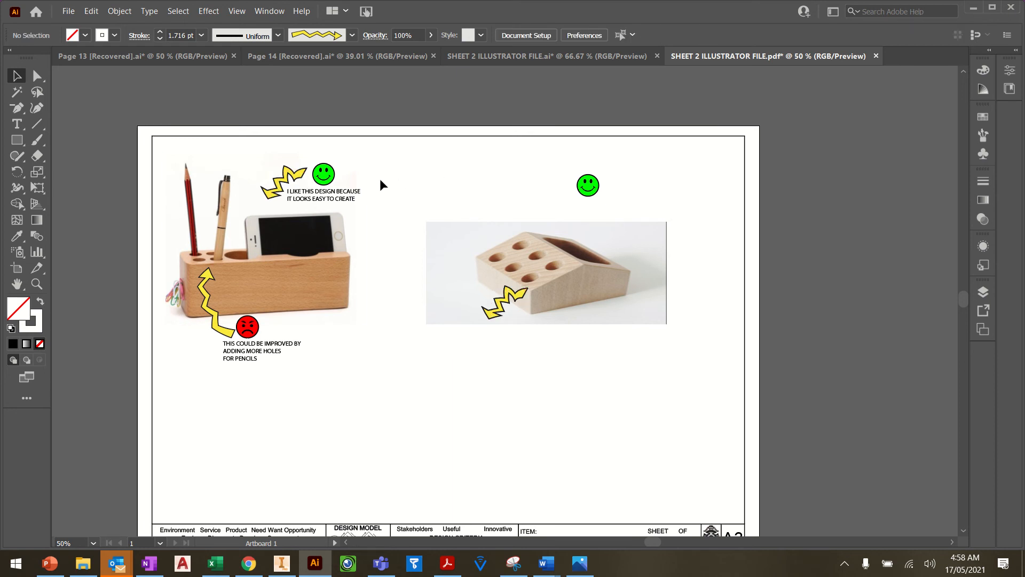
- Move the original yellow arrow from the first picture to the space above the second picture, near the copied smiley face
{"action": "left_click", "coordinate": [286, 183]}
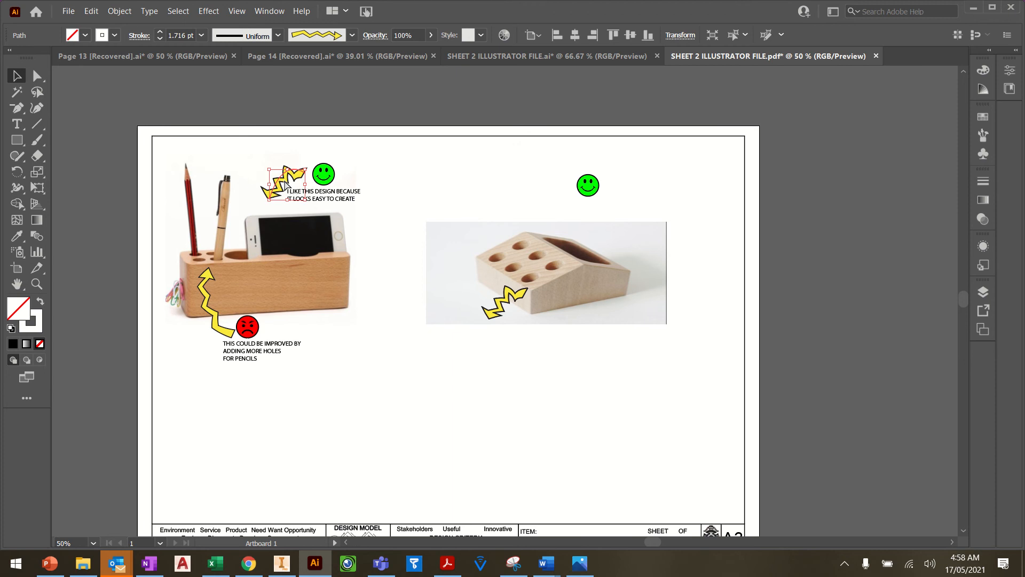
{"action": "left_click_drag", "start_coordinate": [285, 184], "coordinate": [524, 185]}
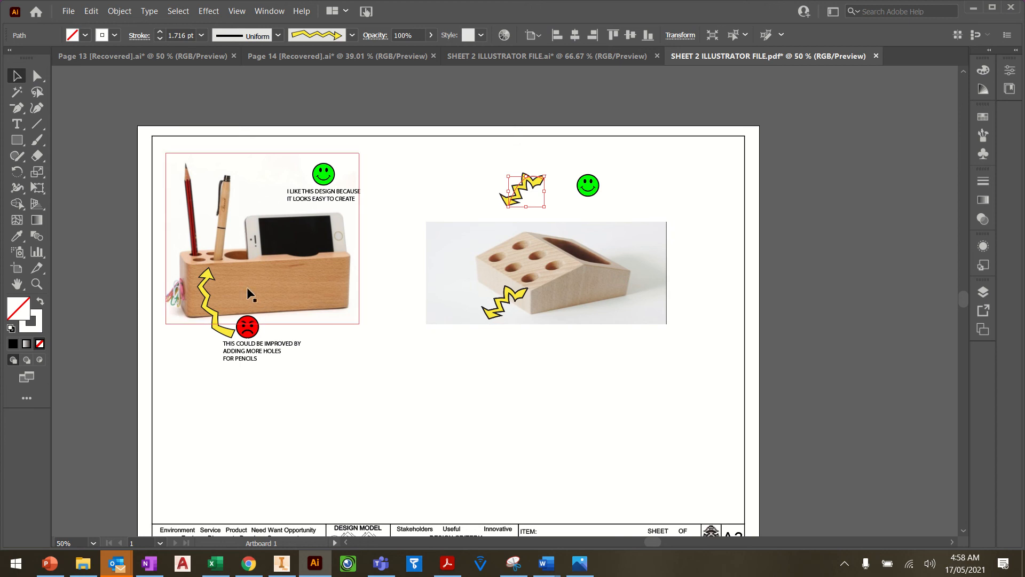
{"action": "left_click", "coordinate": [559, 195]}
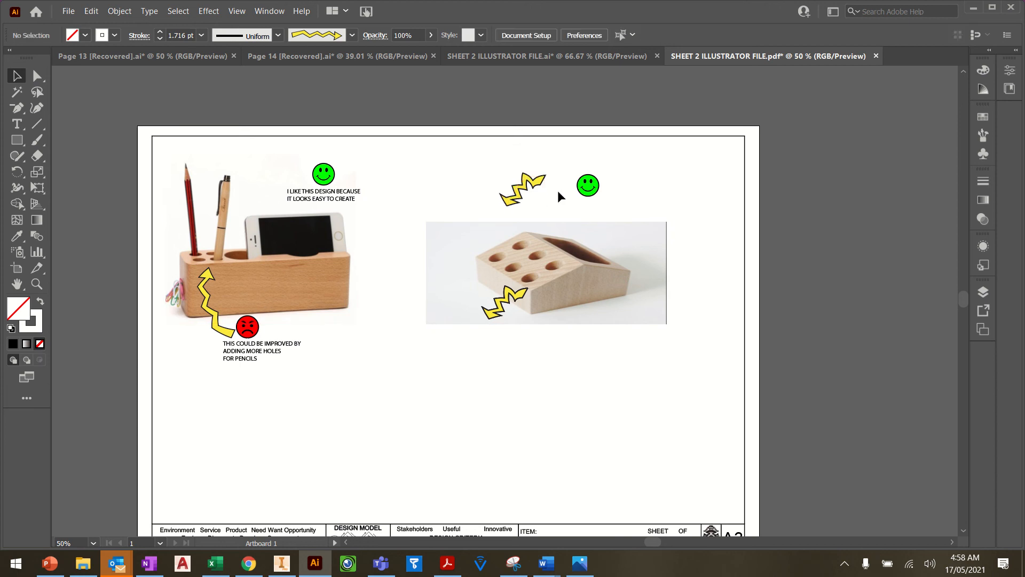
- Move one pasted arrow back beside the first picture's smiley face and bring the copied smiley face up to the second picture's upper arrow
{"action": "right_click", "coordinate": [521, 187]}
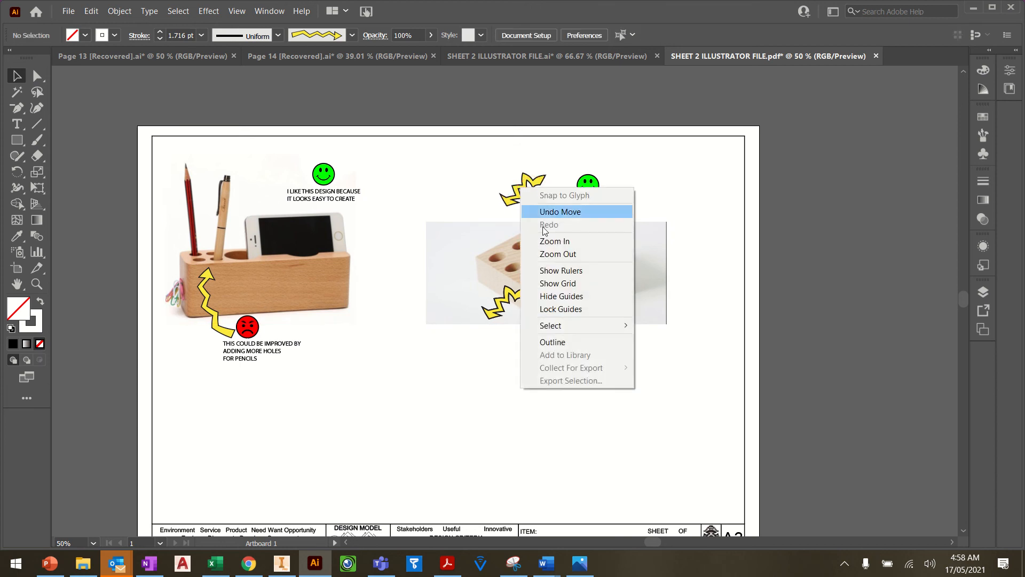
{"action": "left_click", "coordinate": [490, 184]}
{"action": "left_click", "coordinate": [518, 187]}
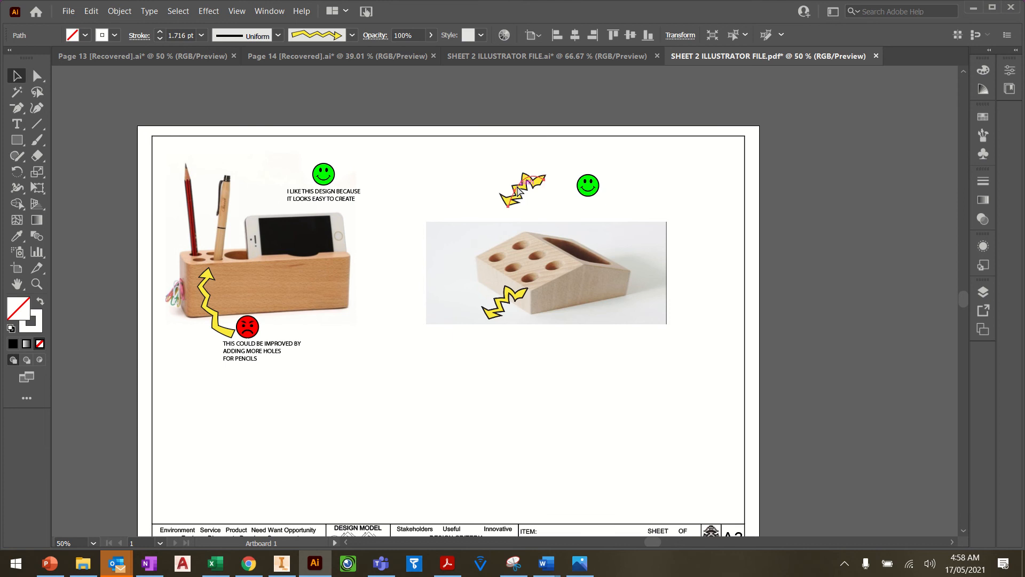
{"action": "key", "text": "ctrl+v"}
{"action": "left_click", "coordinate": [367, 375]}
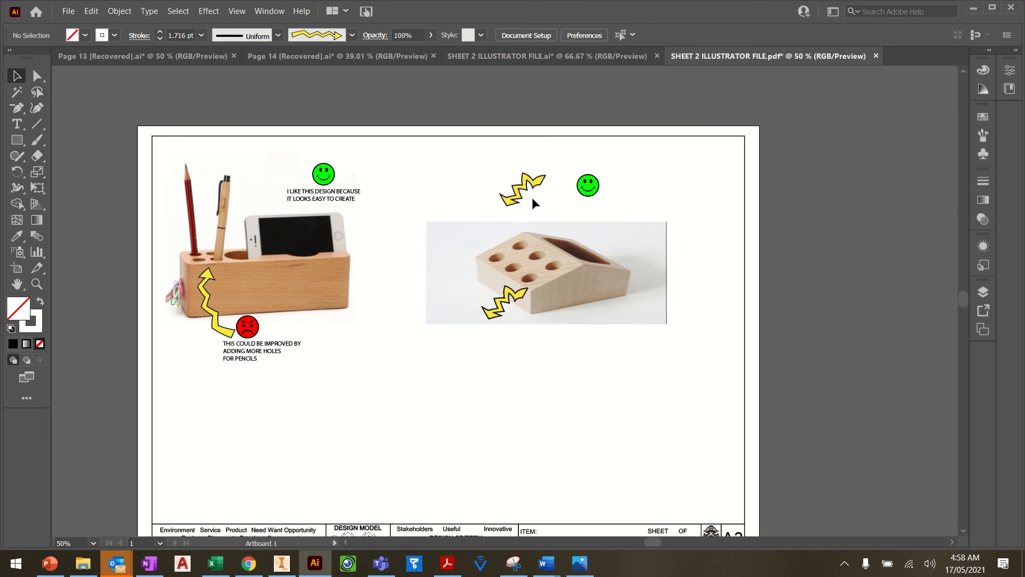
{"action": "left_click_drag", "start_coordinate": [497, 317], "coordinate": [263, 199]}
{"action": "left_click_drag", "start_coordinate": [591, 185], "coordinate": [555, 186]}
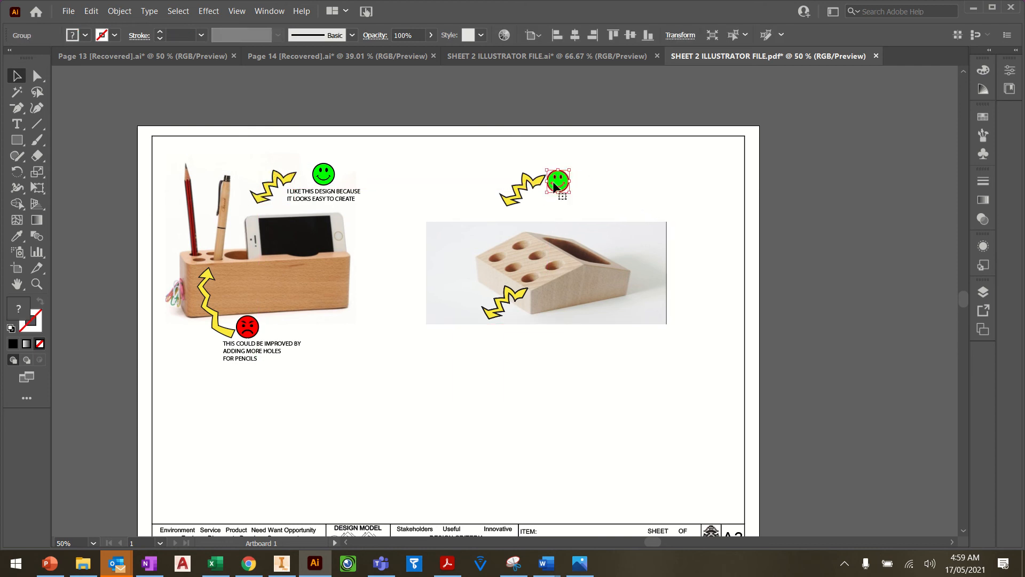
- Duplicate the "I LIKE THIS DESIGN BECAUSE IT LOOKS EASY TO CREATE" comment and place the copy above the second picture
{"action": "left_click", "coordinate": [506, 223]}
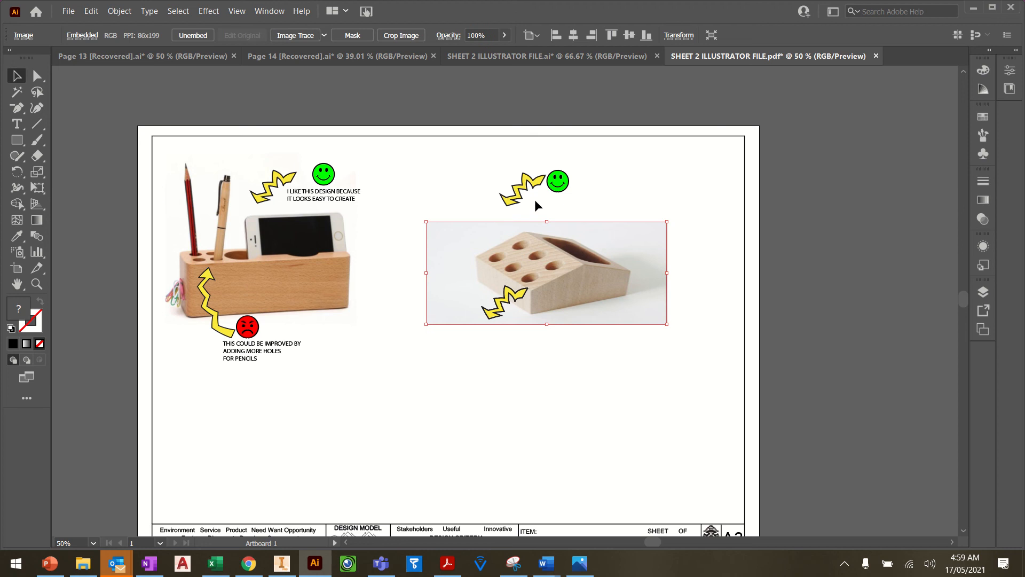
{"action": "left_click", "coordinate": [358, 201]}
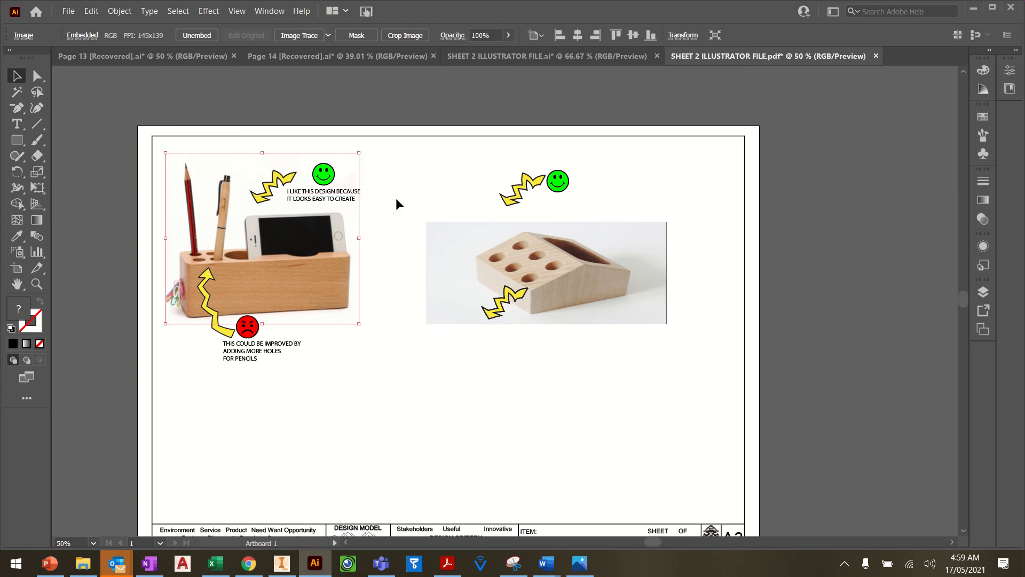
{"action": "left_click", "coordinate": [396, 197]}
{"action": "left_click", "coordinate": [350, 198]}
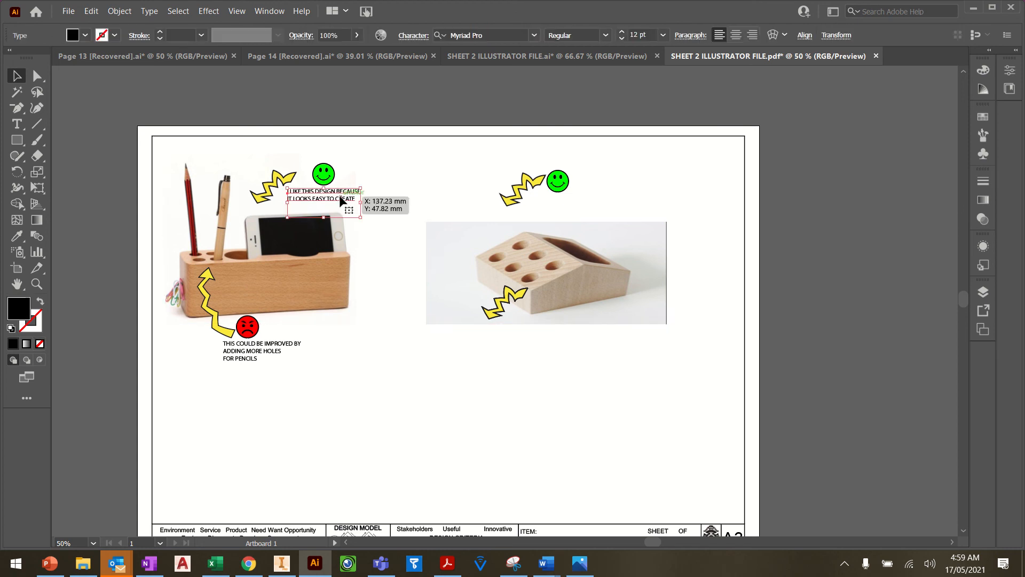
{"action": "key", "text": "ctrl+c"}
{"action": "key", "text": "ctrl+v"}
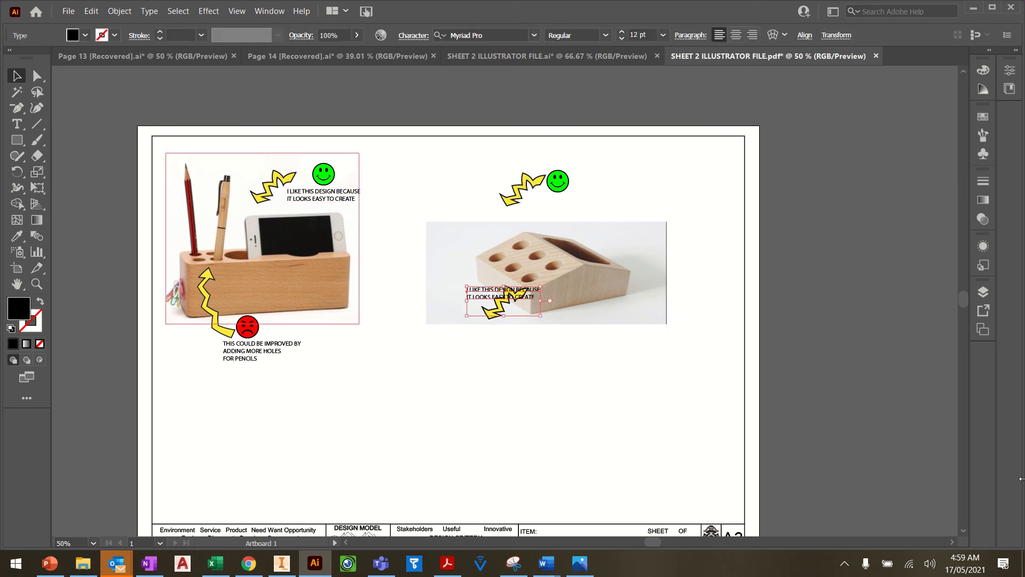
{"action": "left_click_drag", "start_coordinate": [495, 280], "coordinate": [630, 203]}
- Spread the smiley face and yellow arrow apart above the second picture and bring the arrow to the front
{"action": "left_click_drag", "start_coordinate": [558, 184], "coordinate": [509, 186]}
{"action": "right_click", "coordinate": [509, 186]}
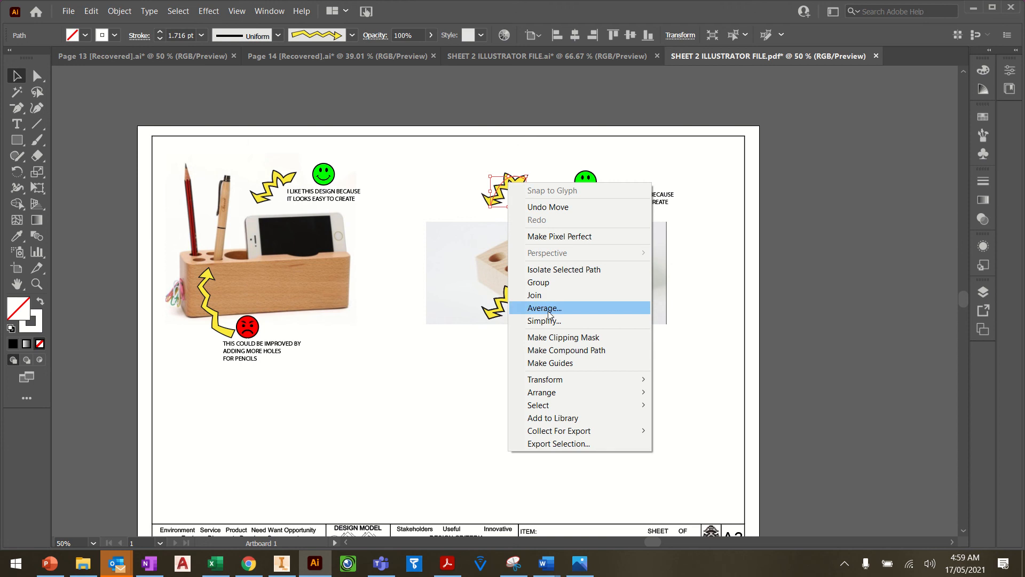
{"action": "mouse_move", "coordinate": [572, 398]}
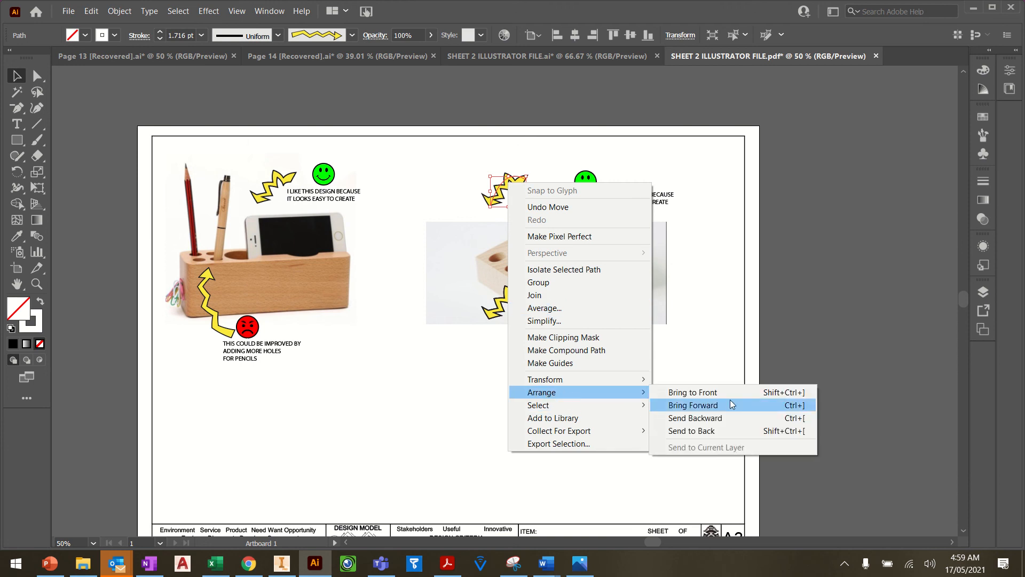
{"action": "left_click", "coordinate": [718, 394]}
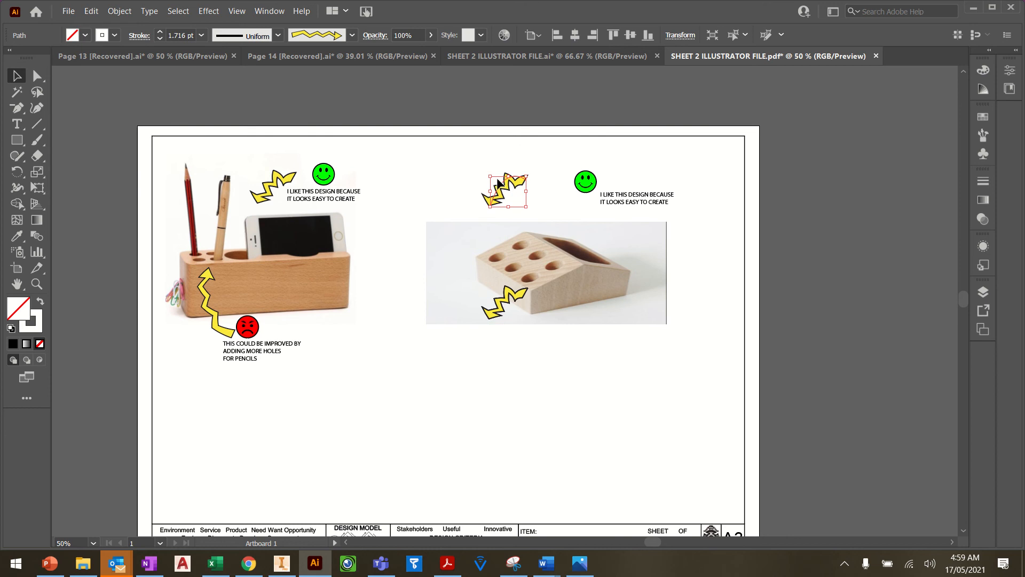
- Move the yellow arrow above the second picture further away from the smiley face and reflect it across the vertical axis
{"action": "mouse_move", "coordinate": [506, 191]}
{"action": "left_mouse_down"}
{"action": "mouse_move", "coordinate": [505, 245]}
{"action": "mouse_move", "coordinate": [512, 196]}
{"action": "left_mouse_up"}
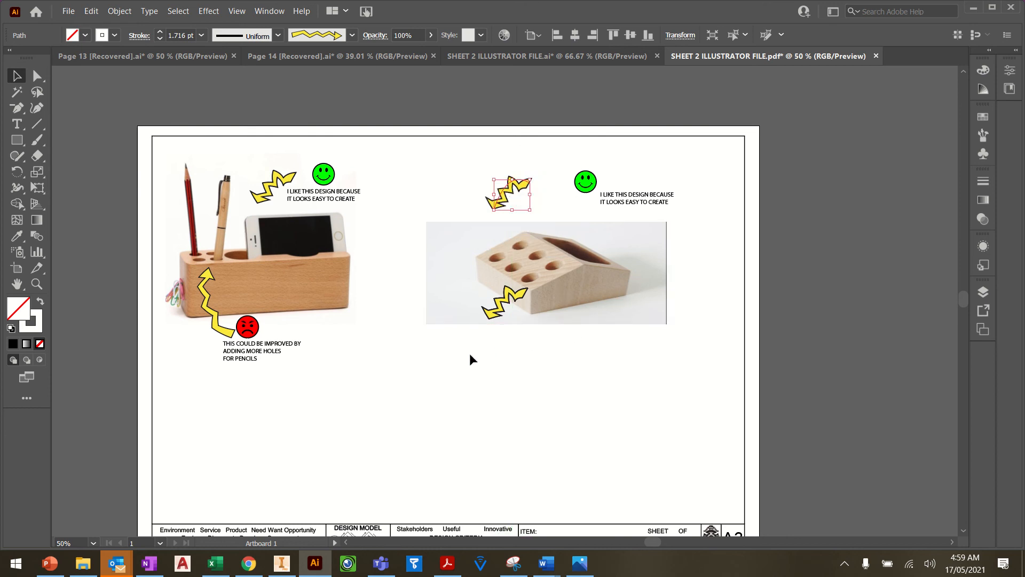
{"action": "left_click_drag", "start_coordinate": [513, 188], "coordinate": [486, 193]}
{"action": "right_click", "coordinate": [485, 194]}
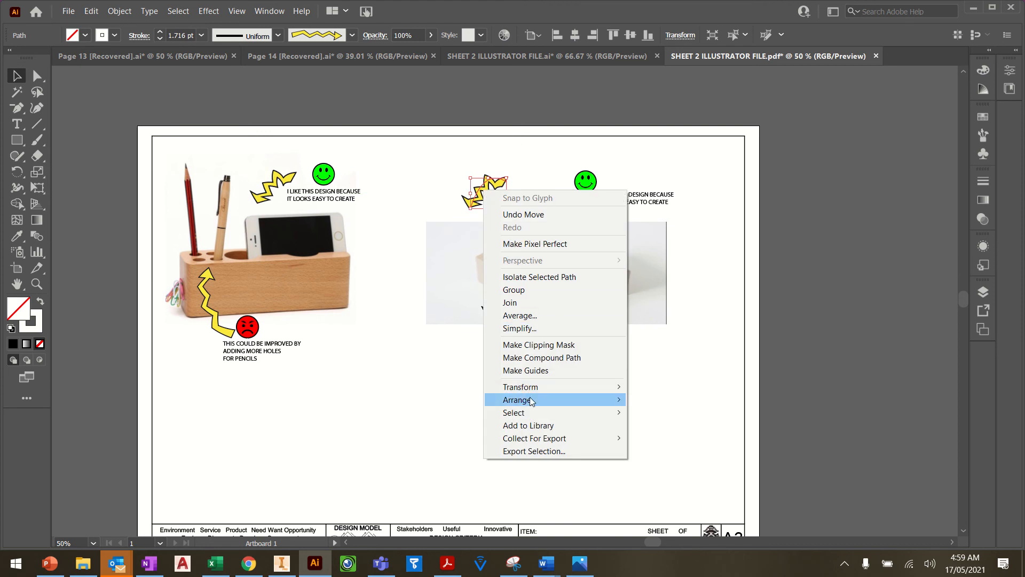
{"action": "mouse_move", "coordinate": [534, 394]}
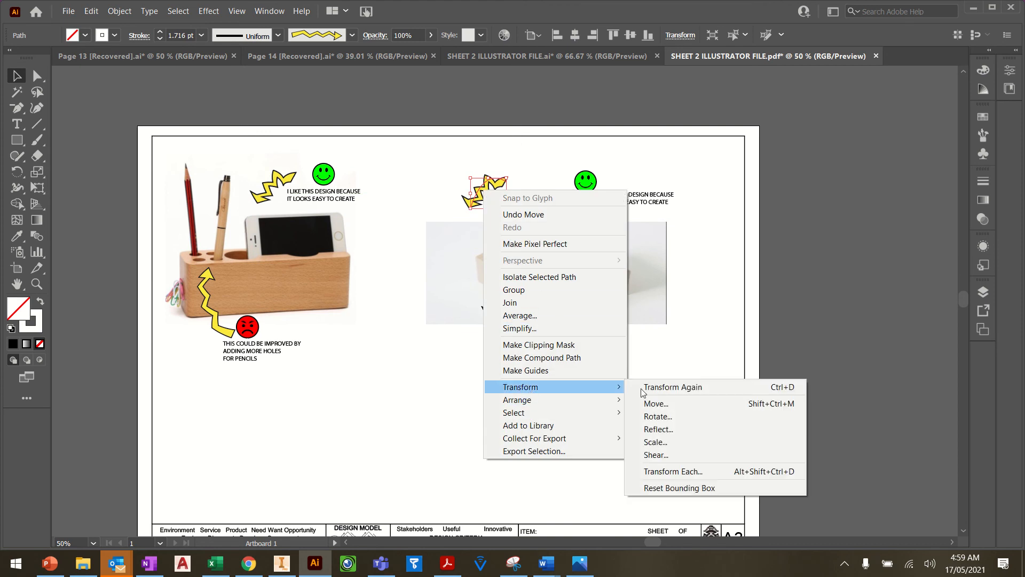
{"action": "left_click", "coordinate": [677, 430]}
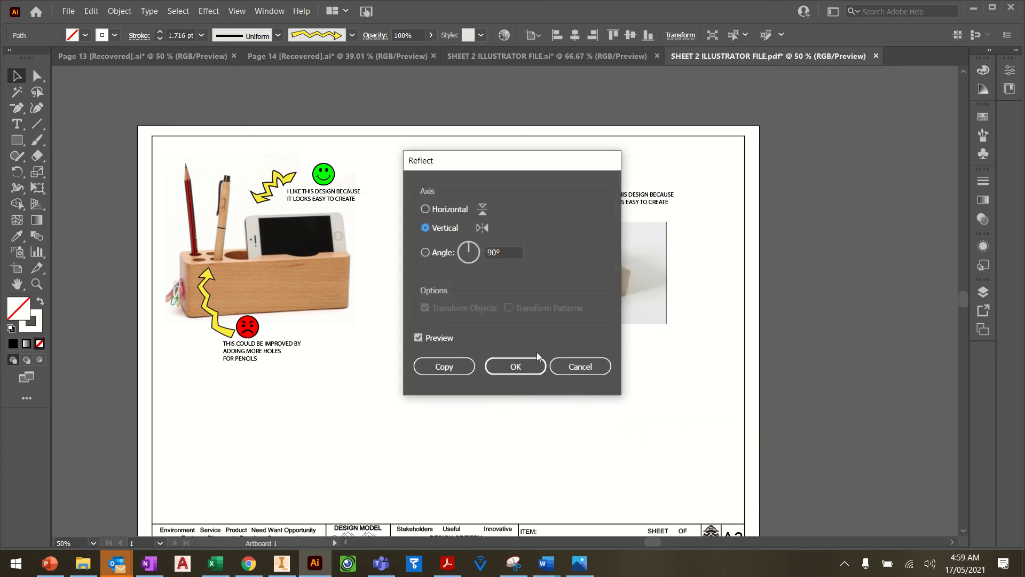
{"action": "left_click_drag", "start_coordinate": [565, 169], "coordinate": [356, 201]}
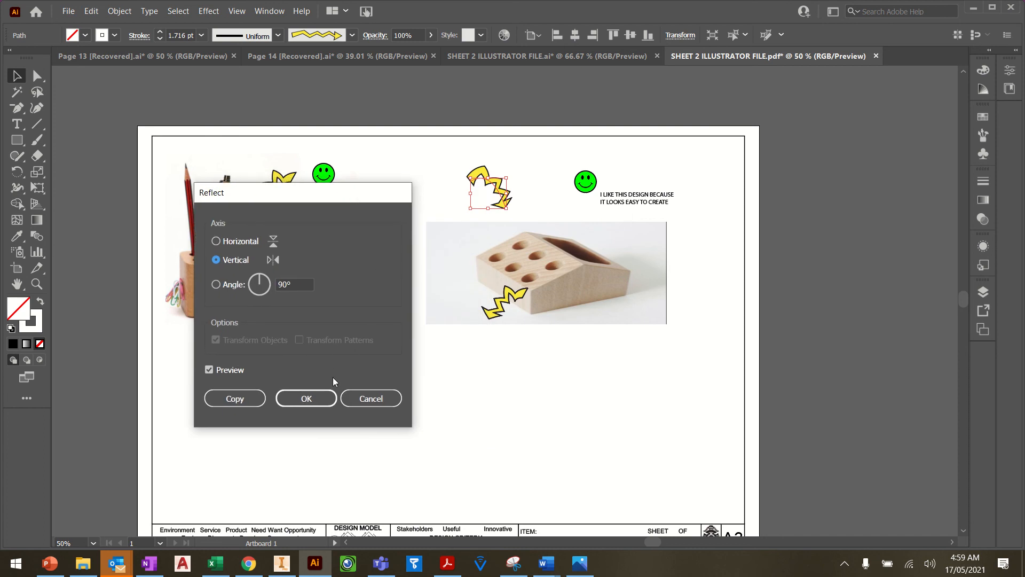
{"action": "left_click", "coordinate": [315, 401]}
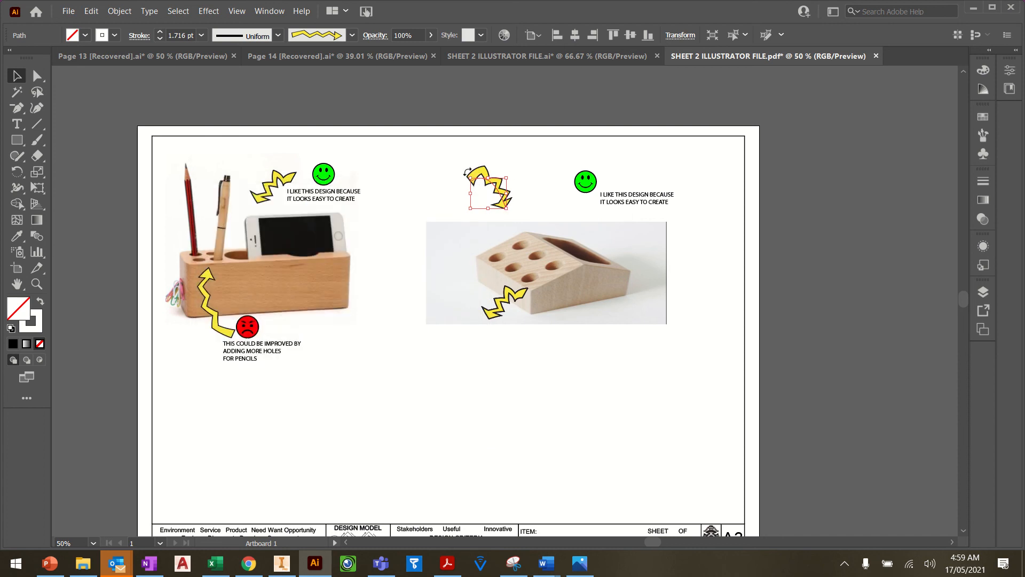
- Rotate the reflected arrow above the second picture so that it points upward, and make it smaller
{"action": "mouse_move", "coordinate": [467, 172]}
{"action": "left_mouse_down"}
{"action": "mouse_move", "coordinate": [488, 166]}
{"action": "mouse_move", "coordinate": [498, 184]}
{"action": "mouse_move", "coordinate": [480, 152]}
{"action": "mouse_move", "coordinate": [526, 143]}
{"action": "left_mouse_up"}
{"action": "mouse_move", "coordinate": [542, 191]}
{"action": "left_mouse_down"}
{"action": "mouse_move", "coordinate": [500, 181]}
{"action": "mouse_move", "coordinate": [480, 188]}
{"action": "left_mouse_up"}
{"action": "scroll", "coordinate": [480, 189], "scroll_direction": "down", "scroll_amount": 1}
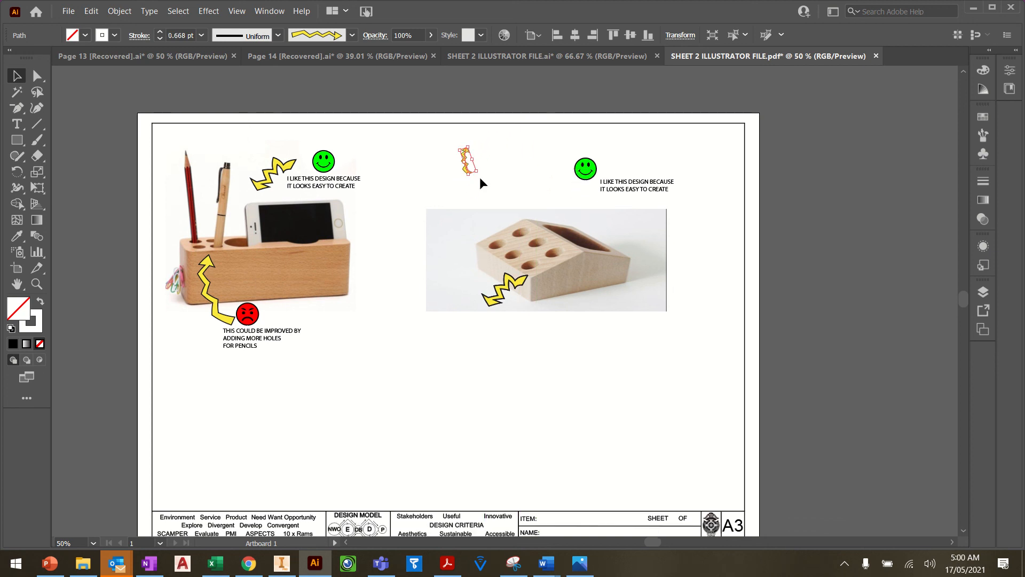
- Stretch the small upward arrow above the second picture to make it longer, and narrow its width
{"action": "key", "text": "ctrl+equal"}
{"action": "key", "text": "ctrl+equal"}
{"action": "key", "text": "ctrl+equal"}
{"action": "key", "text": "ctrl+equal"}
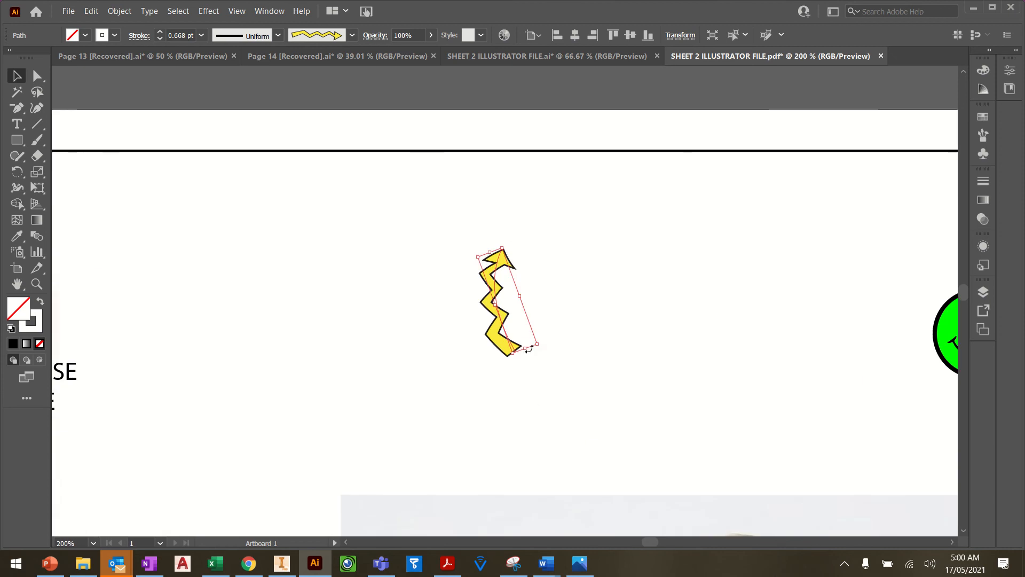
{"action": "left_click_drag", "start_coordinate": [524, 351], "coordinate": [540, 478]}
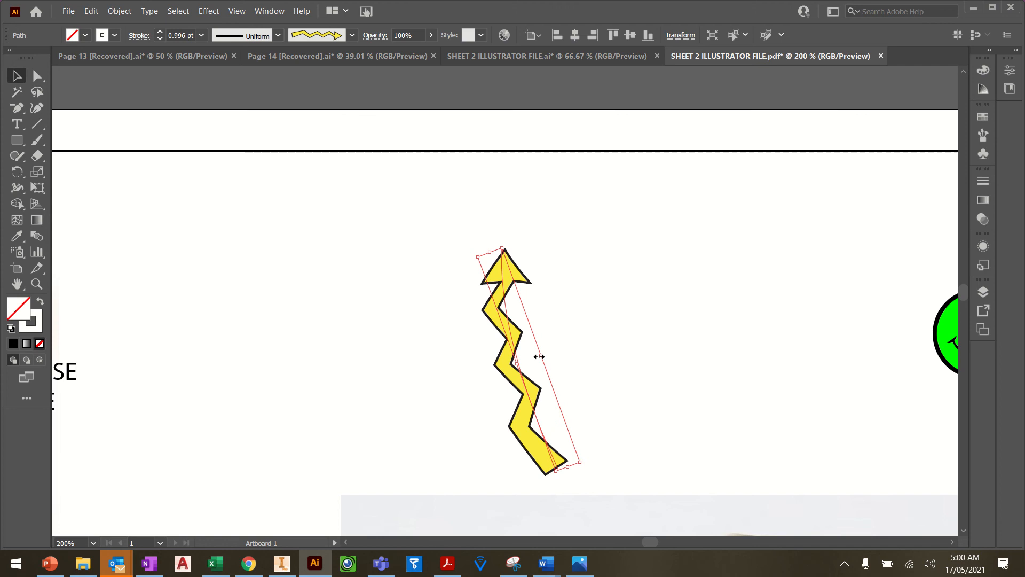
{"action": "left_click_drag", "start_coordinate": [540, 356], "coordinate": [524, 360]}
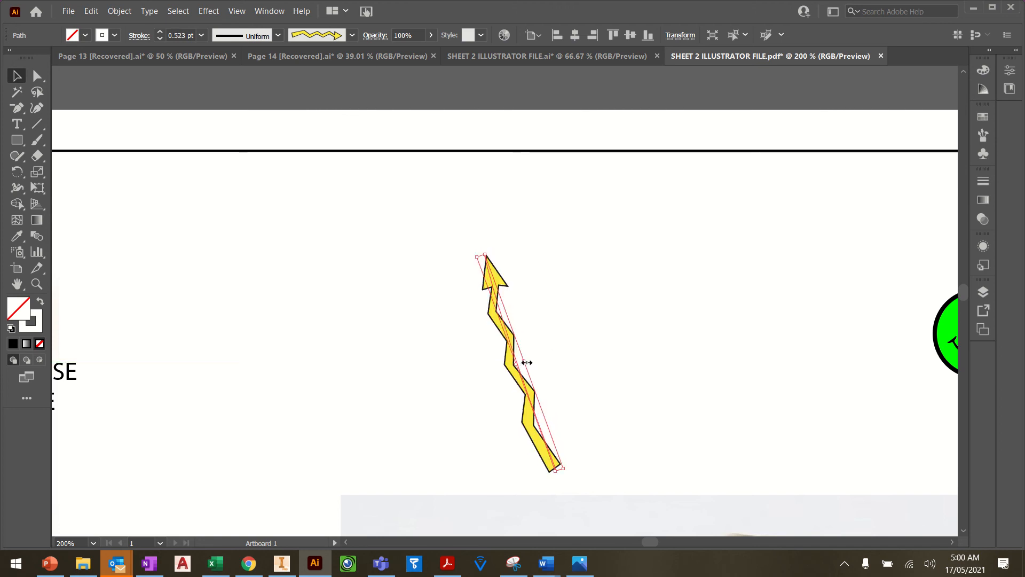
- Examine the faces, arrows and comments placed around both desk tidy pictures on the sheet
{"action": "scroll", "coordinate": [558, 358], "scroll_direction": "down", "scroll_amount": 1}
{"action": "scroll", "coordinate": [558, 358], "scroll_direction": "down", "scroll_amount": 1}
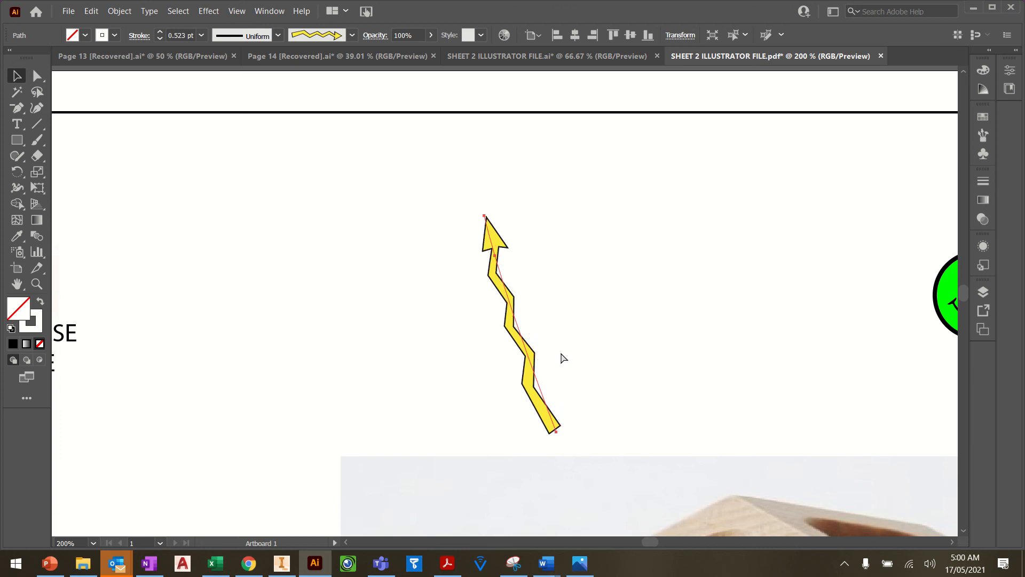
{"action": "key", "text": "ctrl+minus"}
{"action": "key", "text": "ctrl+minus"}
{"action": "key", "text": "ctrl+minus"}
{"action": "key", "text": "ctrl+minus"}
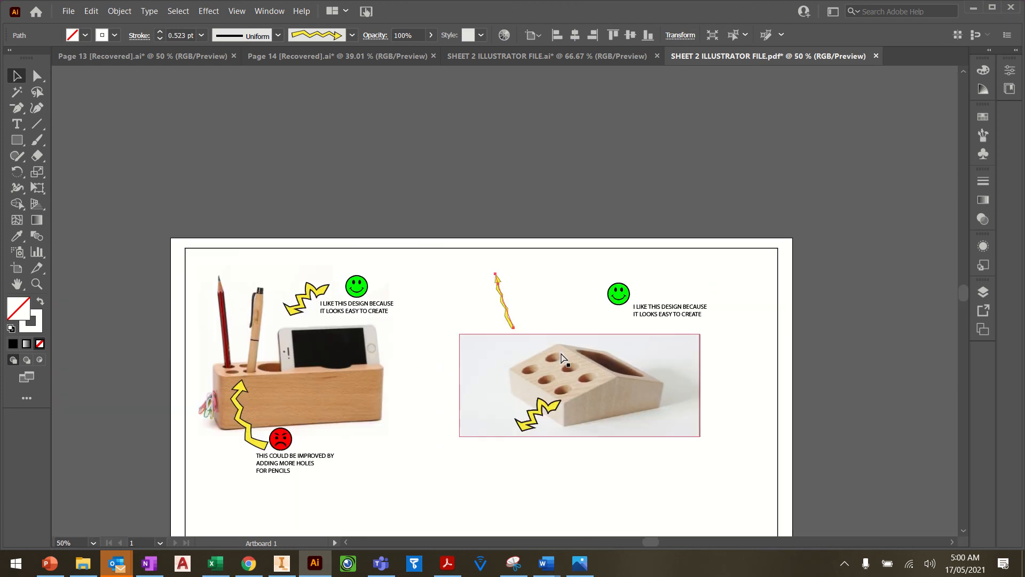
{"action": "scroll", "coordinate": [459, 226], "scroll_direction": "down", "scroll_amount": 1}
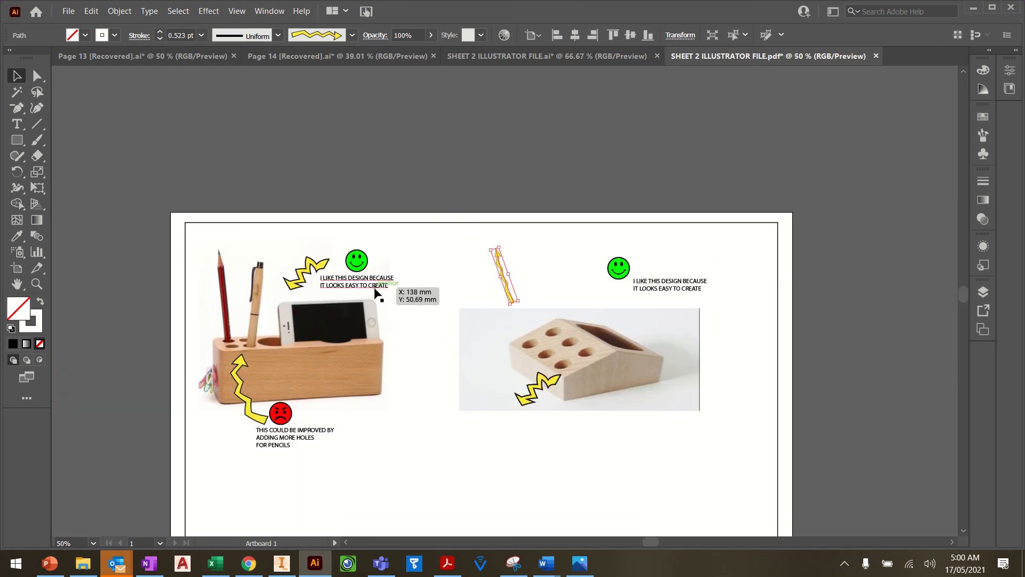
{"action": "scroll", "coordinate": [378, 290], "scroll_direction": "down", "scroll_amount": 2}
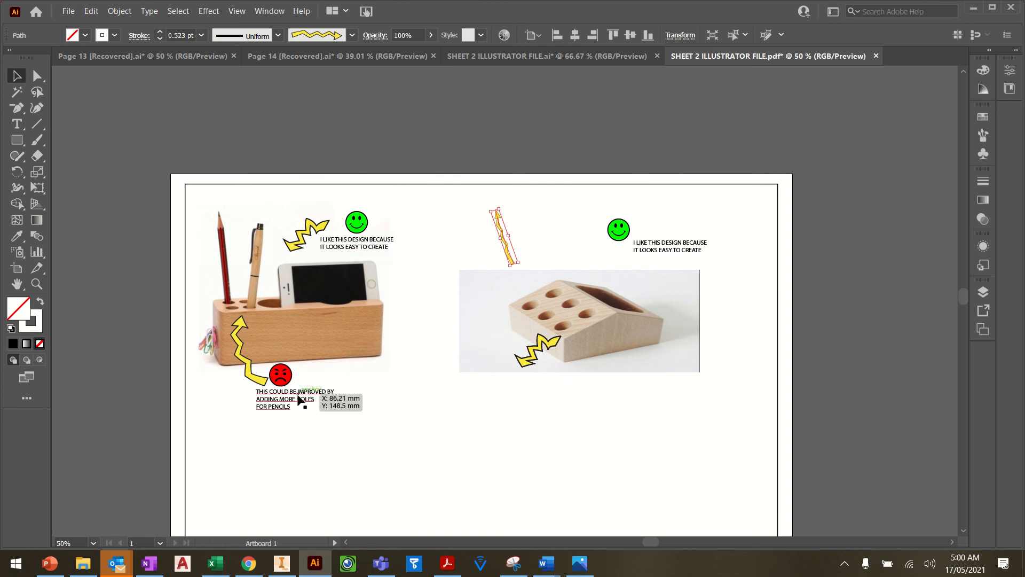
{"action": "scroll", "coordinate": [498, 374], "scroll_direction": "down", "scroll_amount": 1}
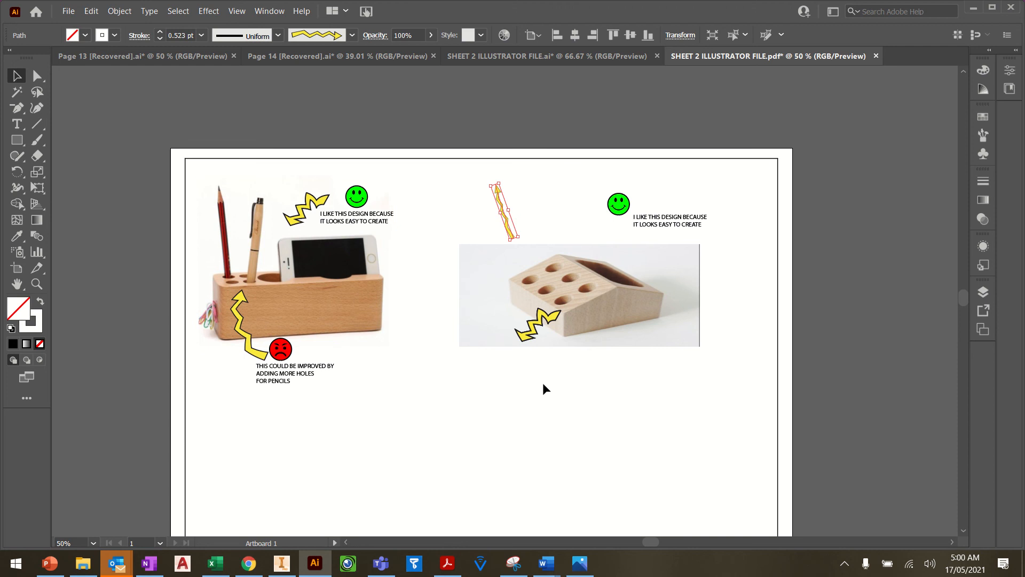
- Try to save the sheet as an Adobe PDF over the existing "SHEET 2 ILLUSTRATOR FILE", and deselect the arrow
{"action": "left_click", "coordinate": [68, 11]}
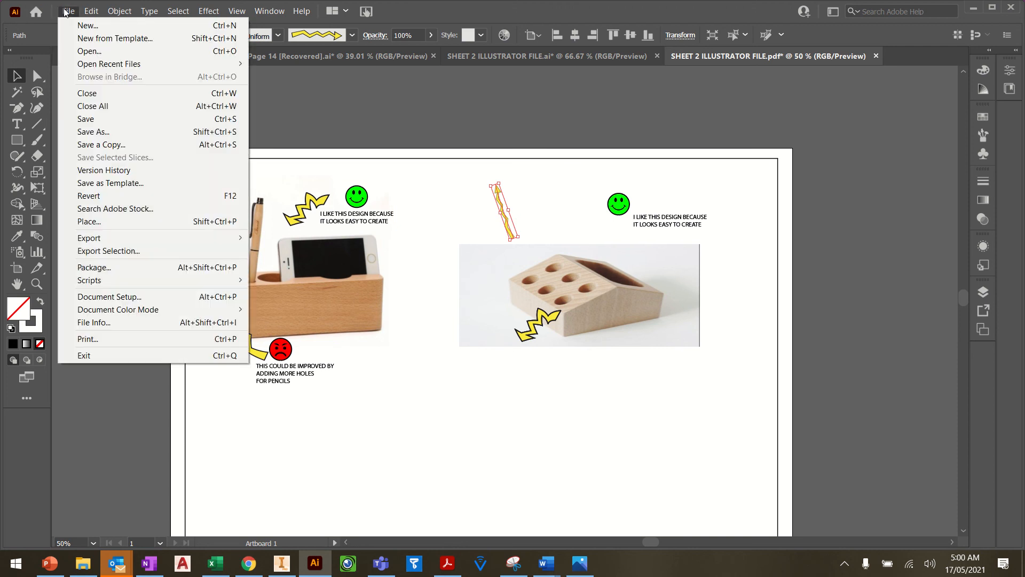
{"action": "left_click", "coordinate": [122, 132]}
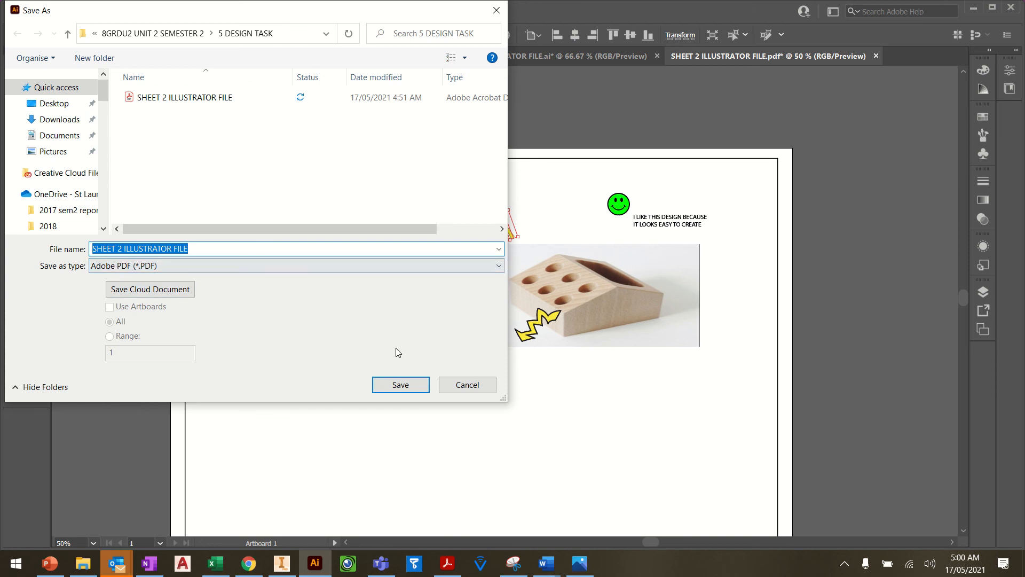
{"action": "left_click", "coordinate": [406, 385]}
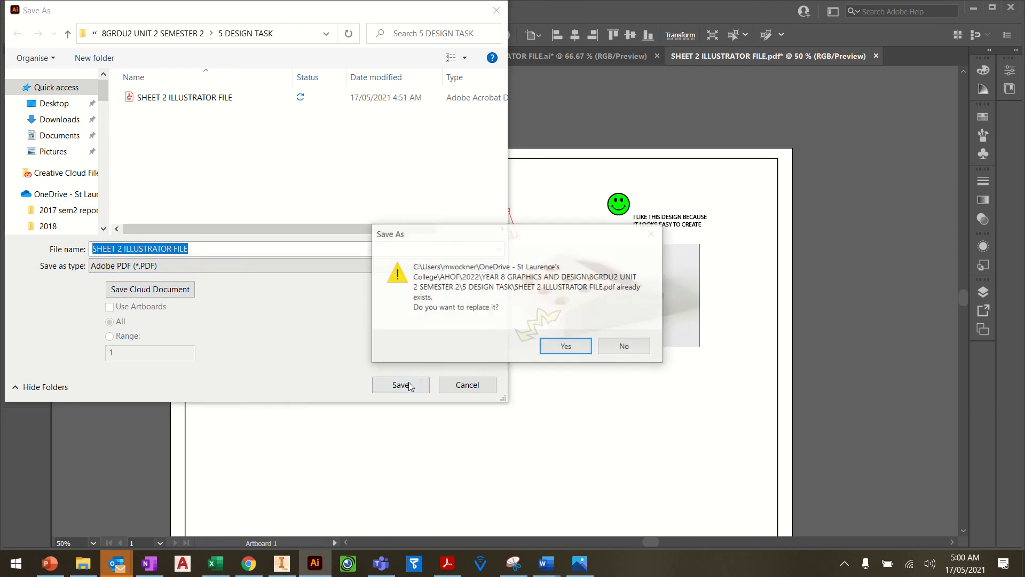
{"action": "left_click", "coordinate": [566, 345]}
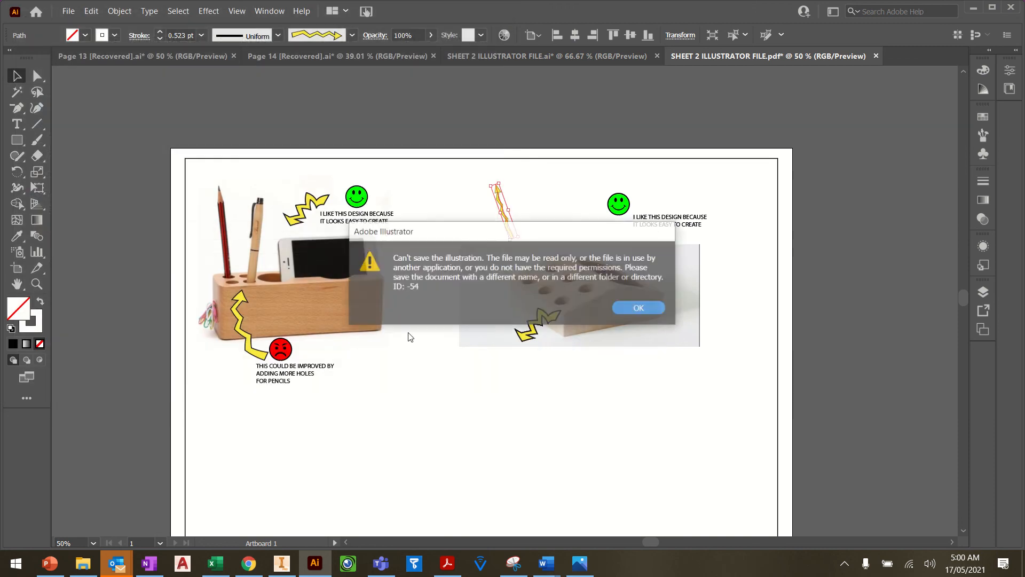
{"action": "left_click", "coordinate": [629, 309]}
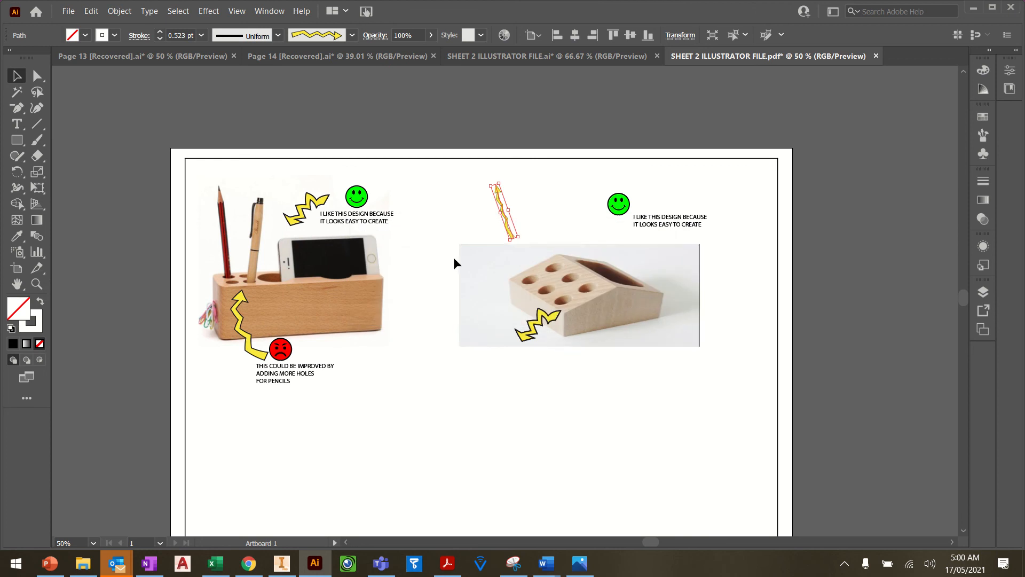
{"action": "left_click", "coordinate": [407, 184]}
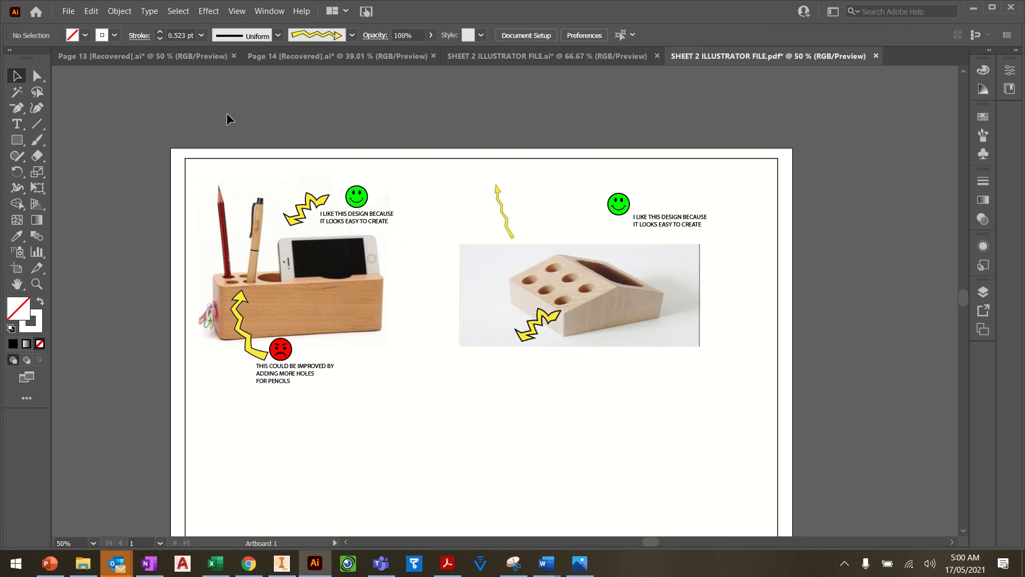
- Save the sheet as an Adobe PDF named "SHEET 2" in the 5 DESIGN TASK folder
{"action": "left_click", "coordinate": [63, 12]}
{"action": "left_click", "coordinate": [108, 129]}
{"action": "left_click_drag", "start_coordinate": [202, 249], "coordinate": [98, 248]}
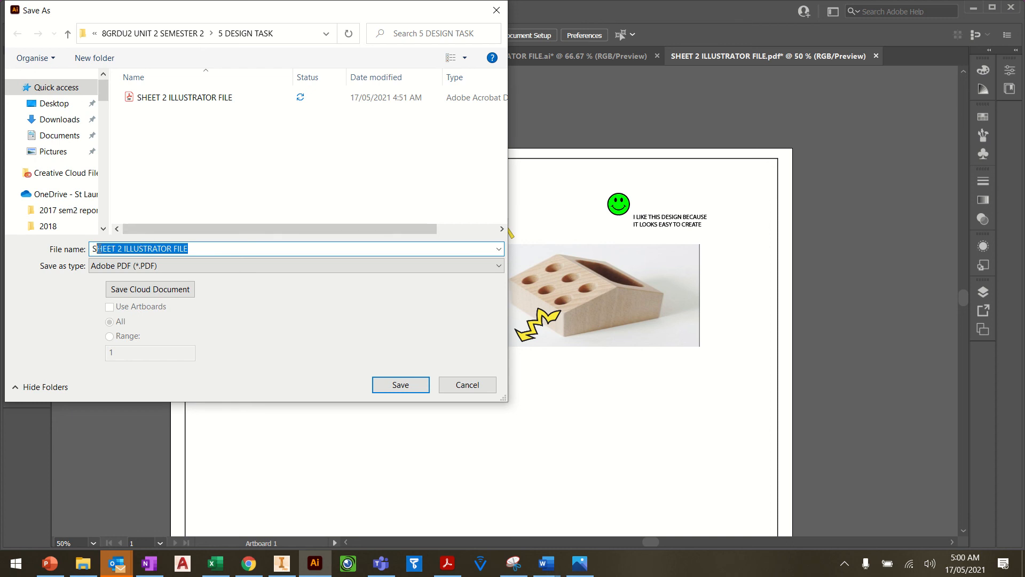
{"action": "type", "text": "SHEET 2"}
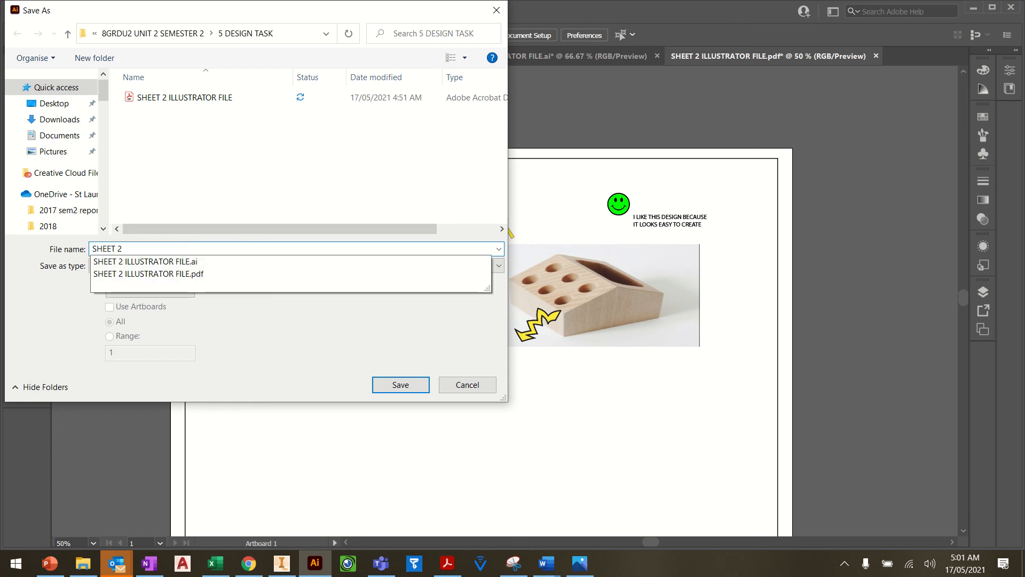
{"action": "left_click", "coordinate": [184, 144]}
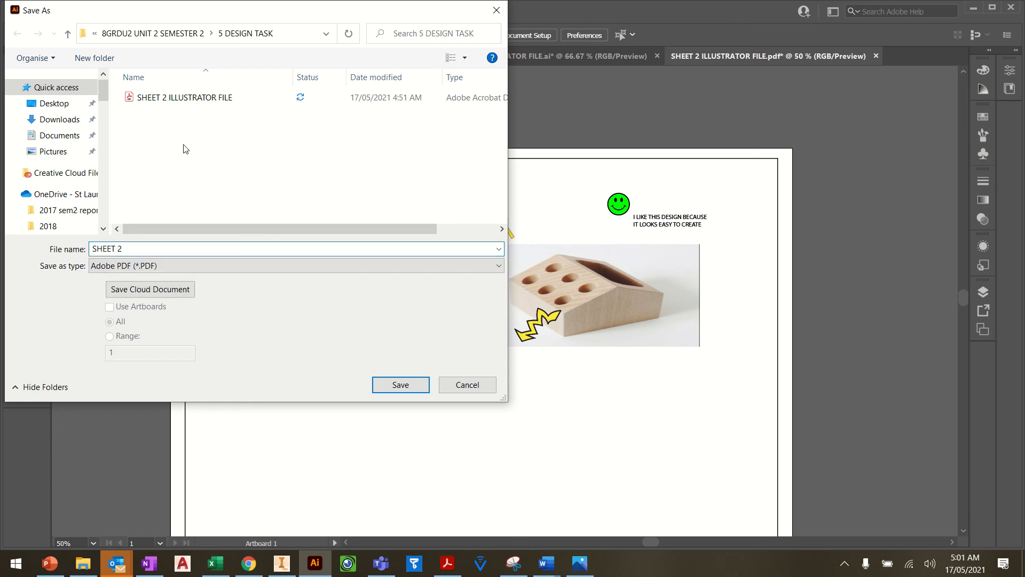
{"action": "left_click", "coordinate": [401, 384]}
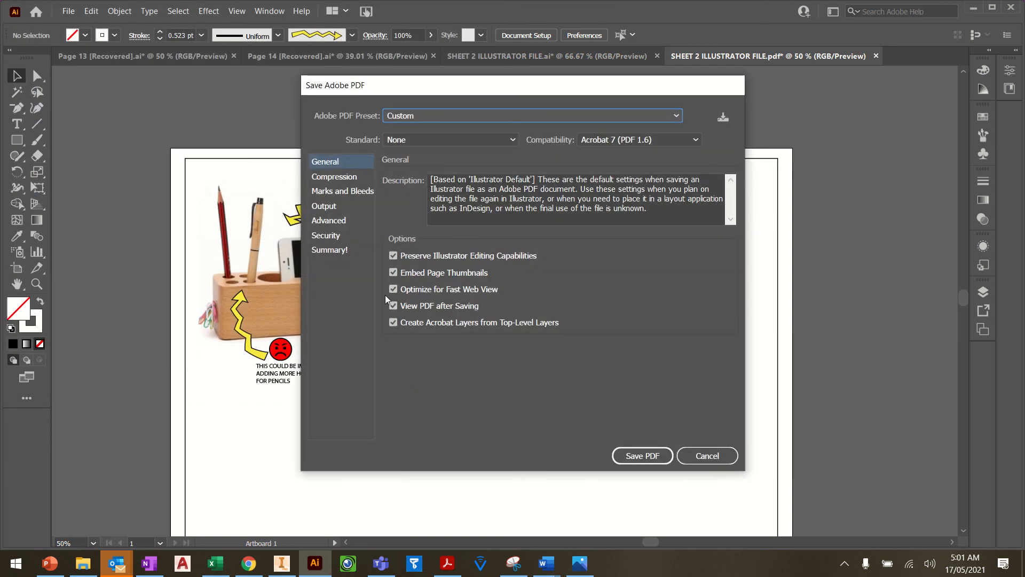